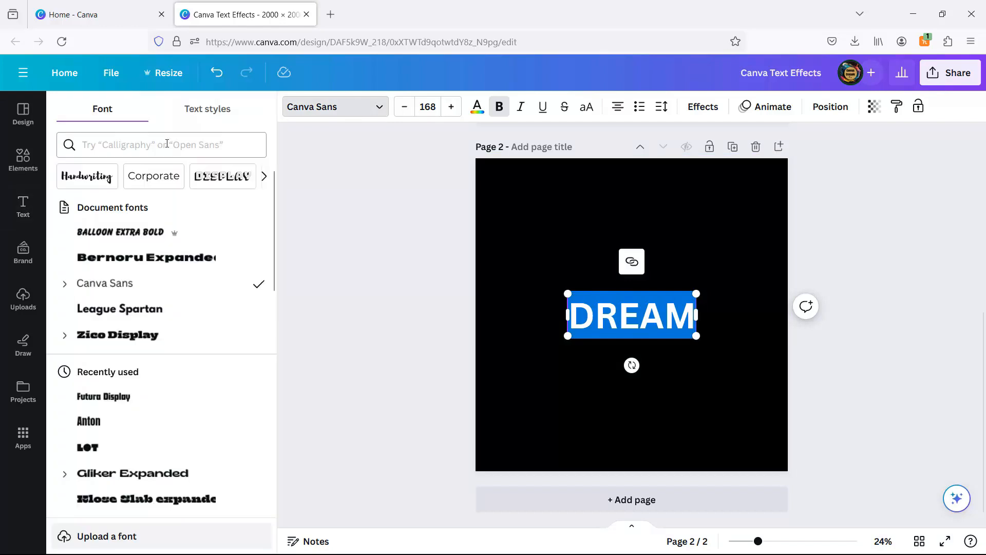
# - Set the DREAM text on page 2 in League Spartan at size 260
pyautogui.write('LEAG')
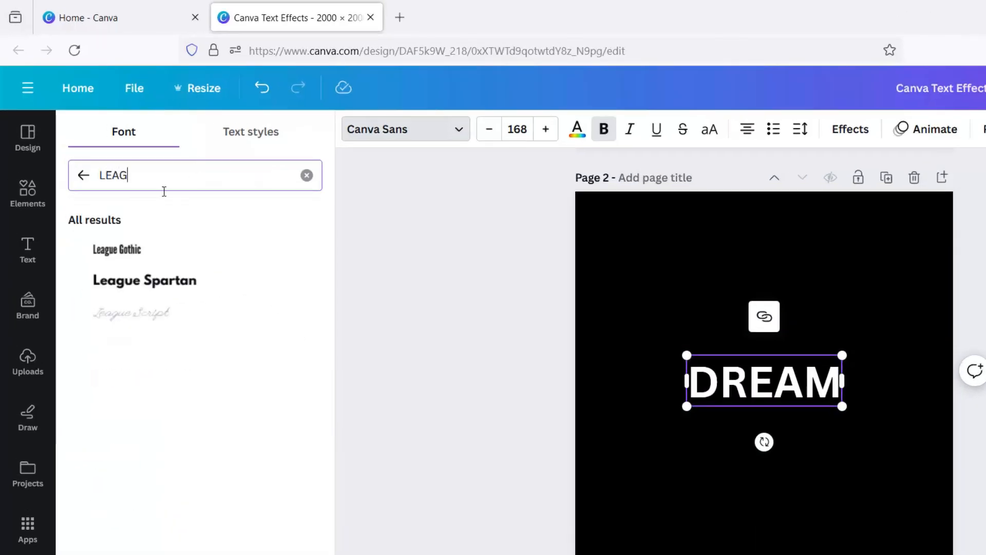
pyautogui.click(170, 285)
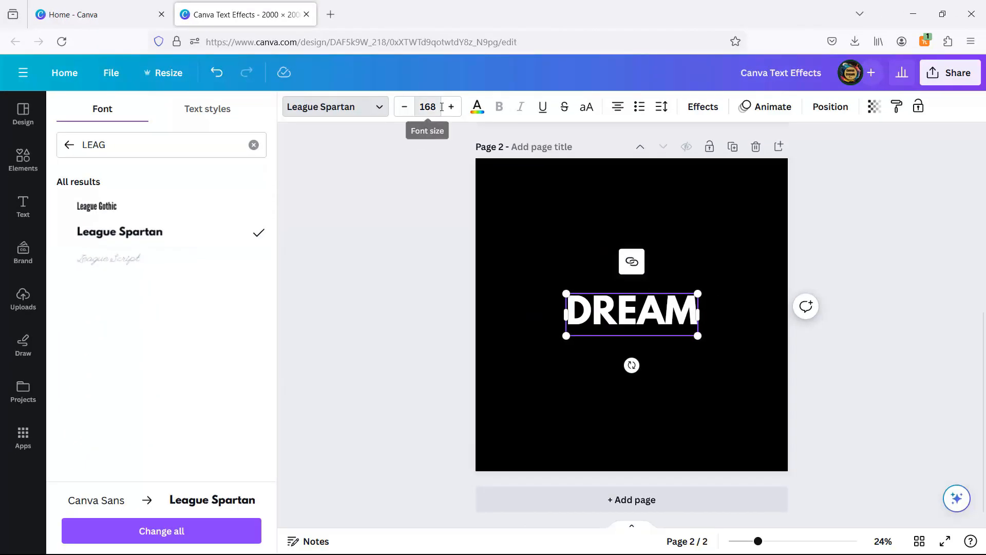
pyautogui.click(434, 107)
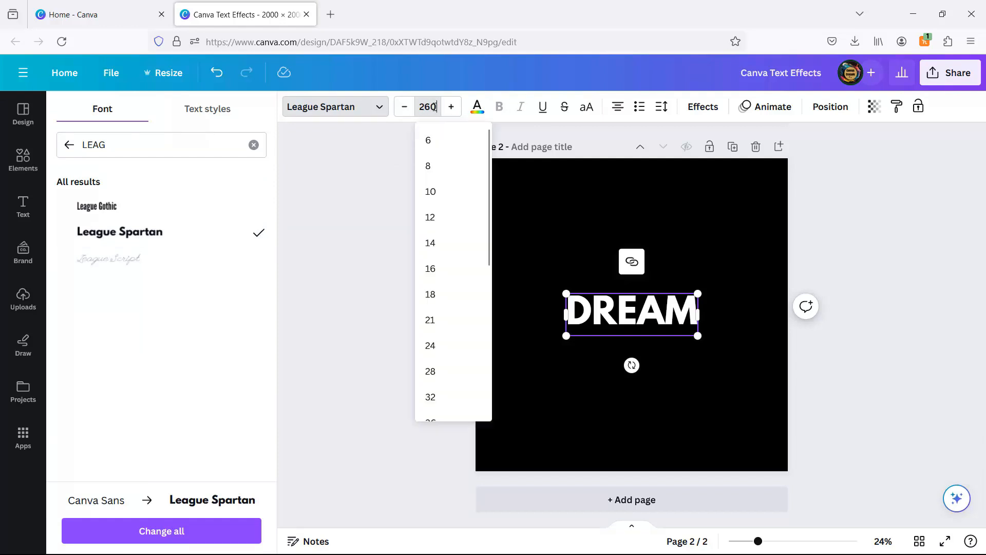
pyautogui.press('Return')
# - Move DREAM up near the upper edge of page 2 and colour it with the brand palette's gold
pyautogui.click(686, 373)
pyautogui.moveTo(682, 331); pyautogui.dragTo(680, 233)
pyautogui.click(704, 346)
pyautogui.click(591, 220)
pyautogui.click(477, 106)
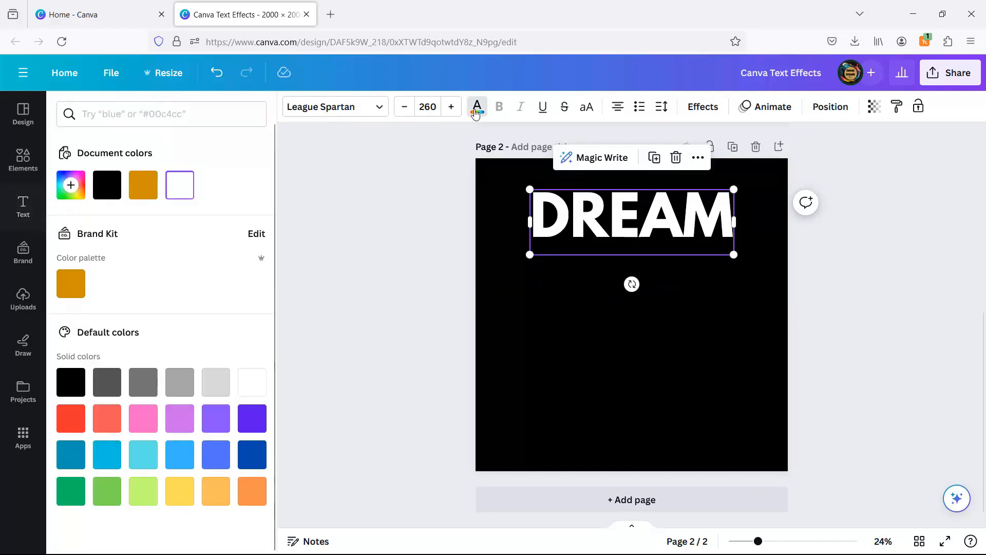
pyautogui.click(71, 284)
pyautogui.click(631, 318)
# - Add a heading reading BIG and set it in the Balloon Extra Bold font
pyautogui.click(115, 272)
pyautogui.write('BIG')
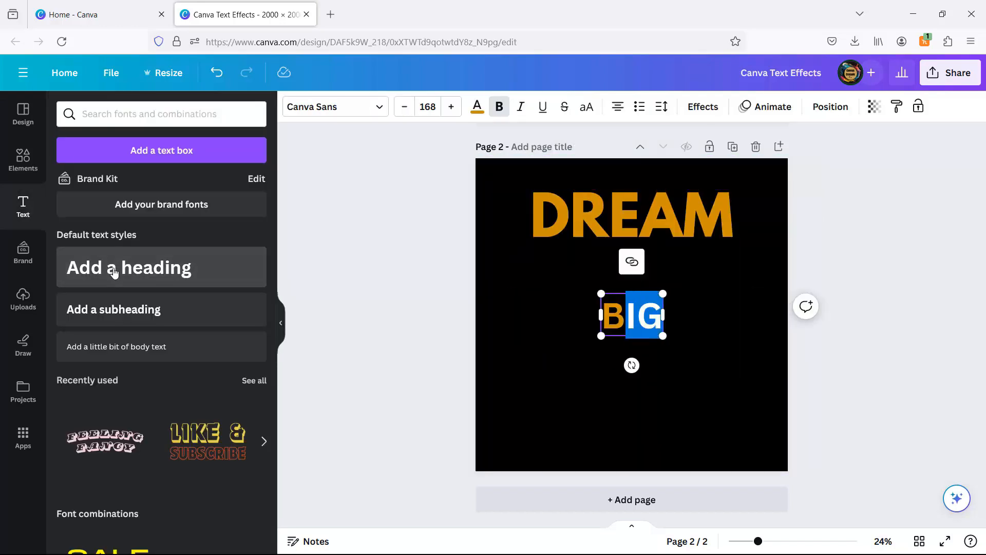
pyautogui.hotkey('shift', 'Left')
pyautogui.click(337, 108)
pyautogui.moveTo(146, 147); pyautogui.dragTo(71, 152)
pyautogui.write('BA')
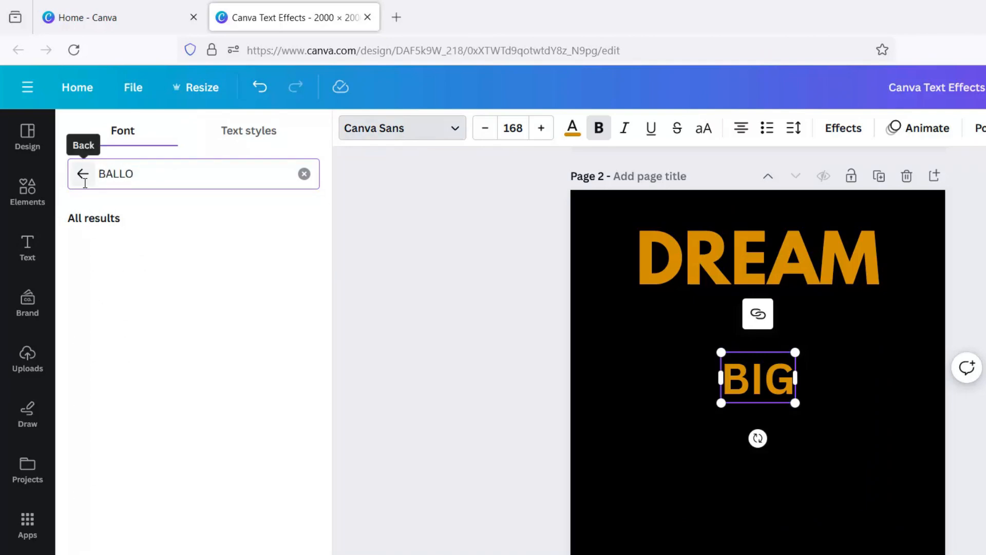
pyautogui.press('BackSpace')
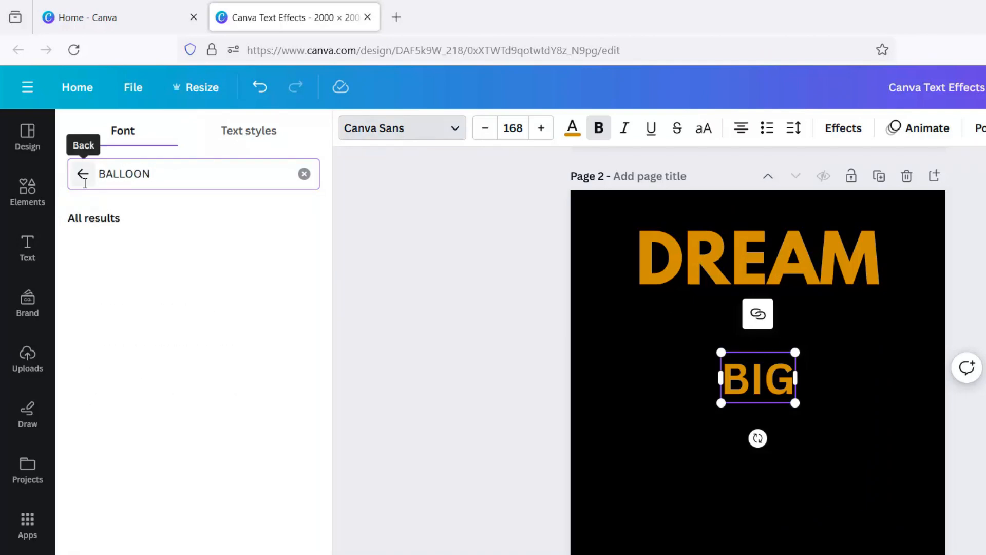
pyautogui.click(144, 309)
# - Enlarge the BIG text to about size 574 and centre it directly beneath DREAM
pyautogui.moveTo(727, 402); pyautogui.dragTo(626, 478)
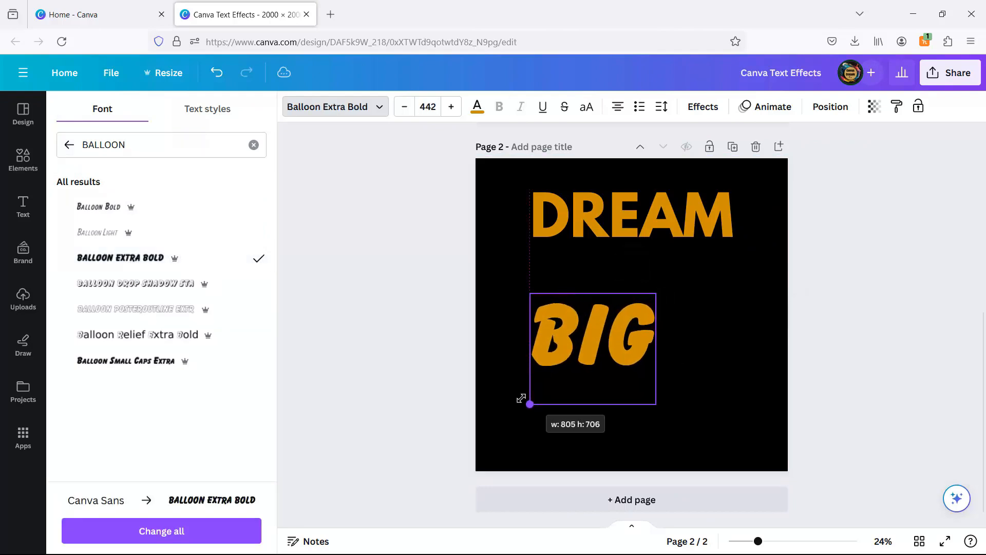
pyautogui.moveTo(520, 398); pyautogui.dragTo(499, 430)
pyautogui.moveTo(656, 293)
pyautogui.mouseDown()
pyautogui.moveTo(715, 264)
pyautogui.moveTo(645, 300)
pyautogui.moveTo(660, 287)
pyautogui.mouseUp()
pyautogui.moveTo(590, 360); pyautogui.dragTo(630, 321)
# - Add a square shape beneath DREAM, stretch it to about 1305 × 600 px, and send it to the back behind BIG
pyautogui.scroll(7, 744, 308)
pyautogui.scroll(-6, 744, 308)
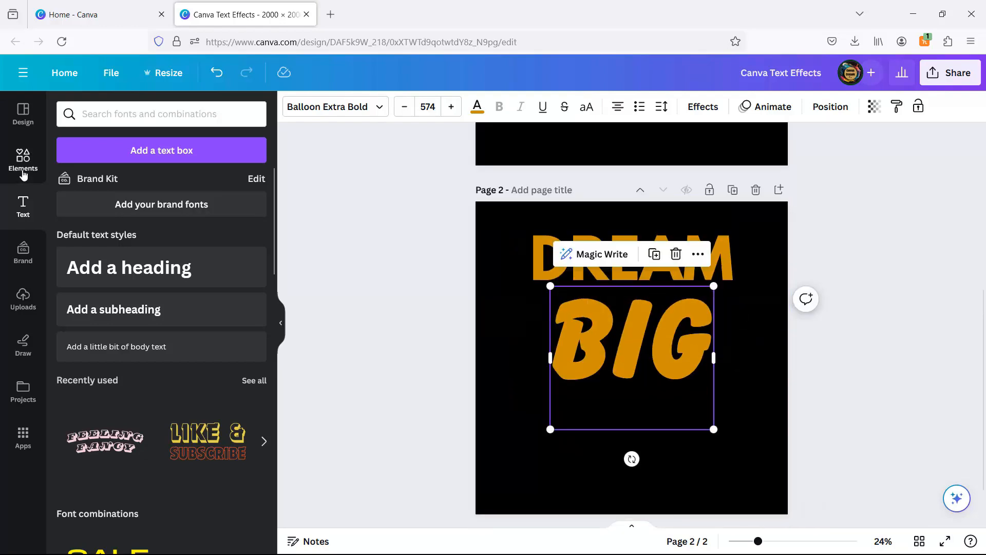
pyautogui.click(22, 172)
pyautogui.click(70, 313)
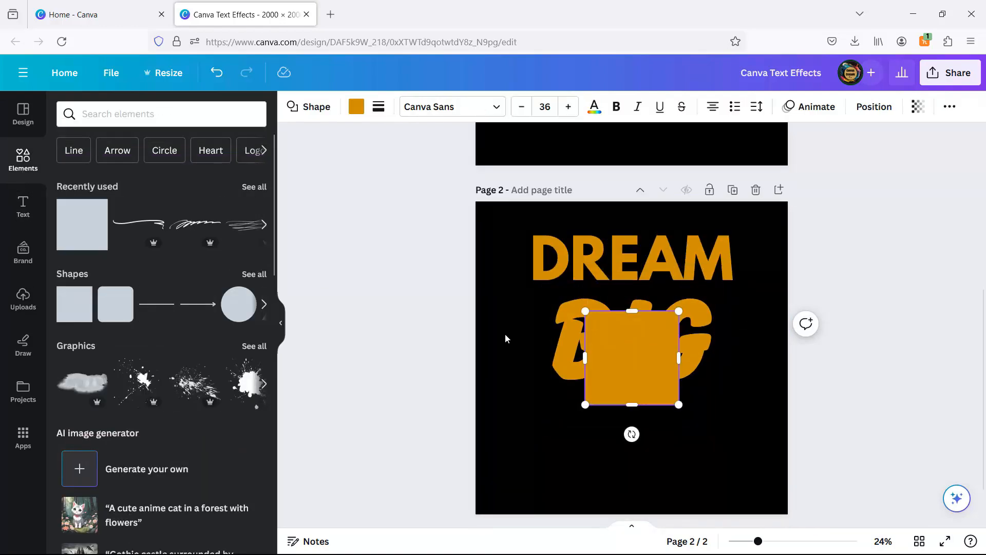
pyautogui.moveTo(582, 357); pyautogui.dragTo(530, 357)
pyautogui.moveTo(678, 357); pyautogui.dragTo(734, 357)
pyautogui.moveTo(651, 379); pyautogui.dragTo(649, 355)
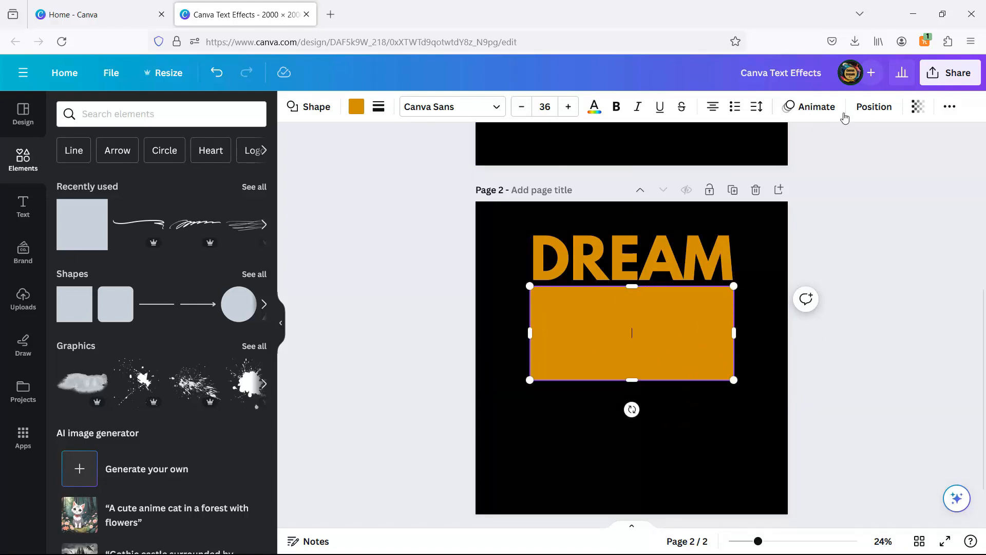
pyautogui.click(873, 107)
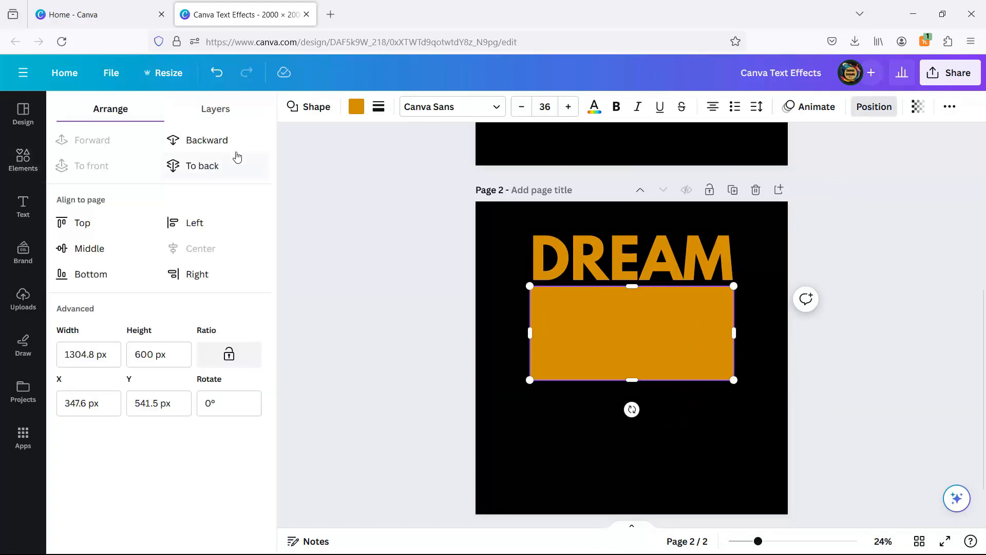
pyautogui.click(194, 169)
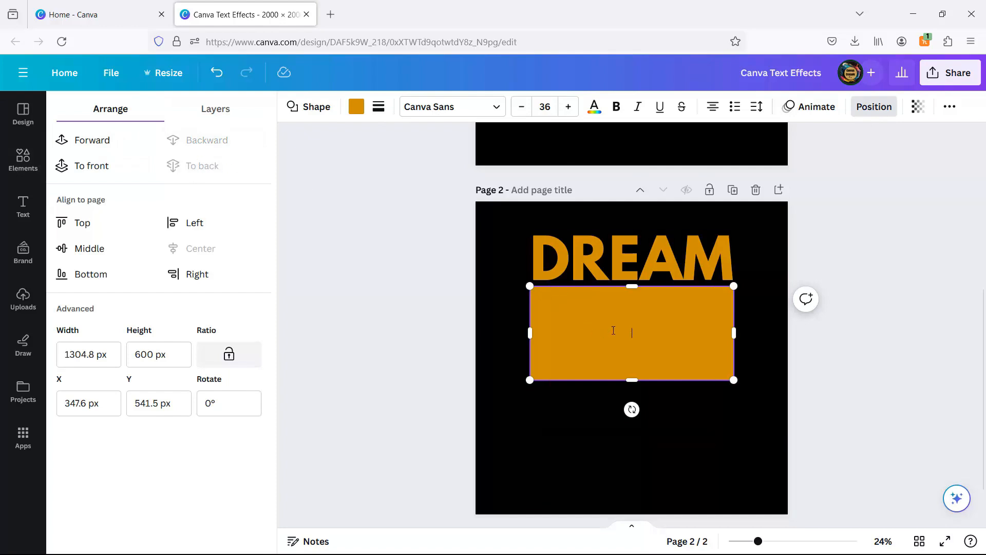
# - Colour the BIG text black and nudge it up slightly to sit centred within the gold rectangle
pyautogui.click(599, 402)
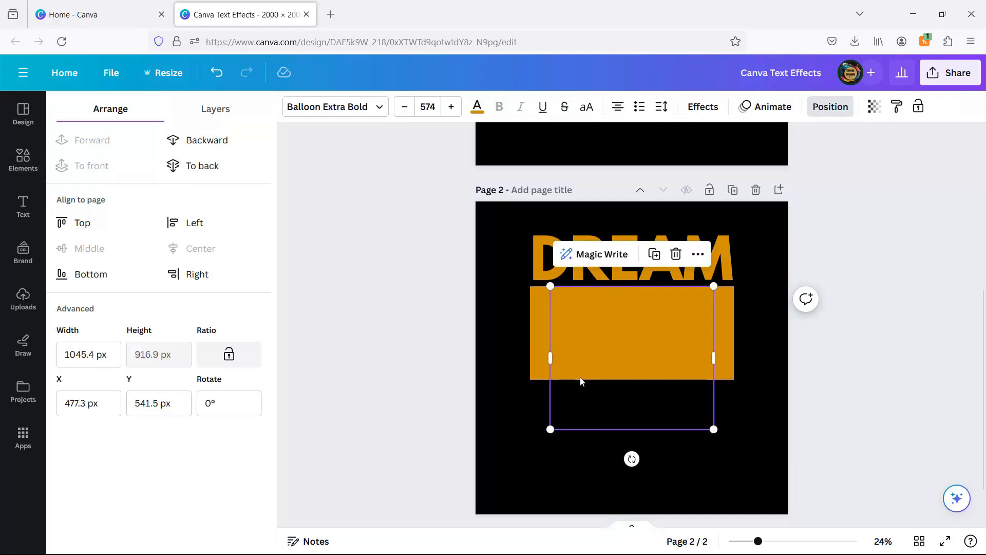
pyautogui.click(477, 107)
pyautogui.click(63, 389)
pyautogui.moveTo(662, 409); pyautogui.dragTo(662, 400)
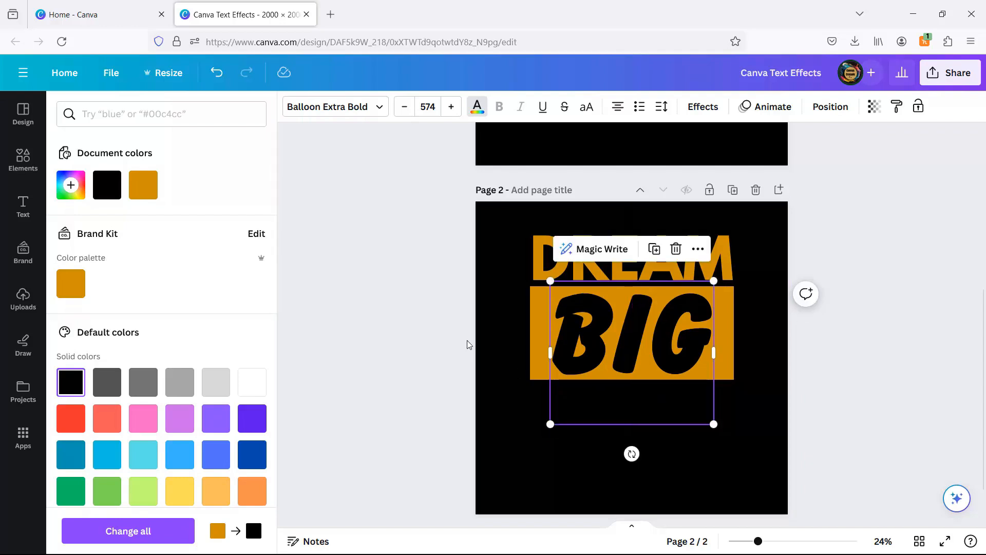
pyautogui.click(420, 321)
# - Add a heading reading FIGHT on page 2 and set it in the Bernoru Expanded font
pyautogui.scroll(5, 428, 309)
pyautogui.scroll(-5, 429, 311)
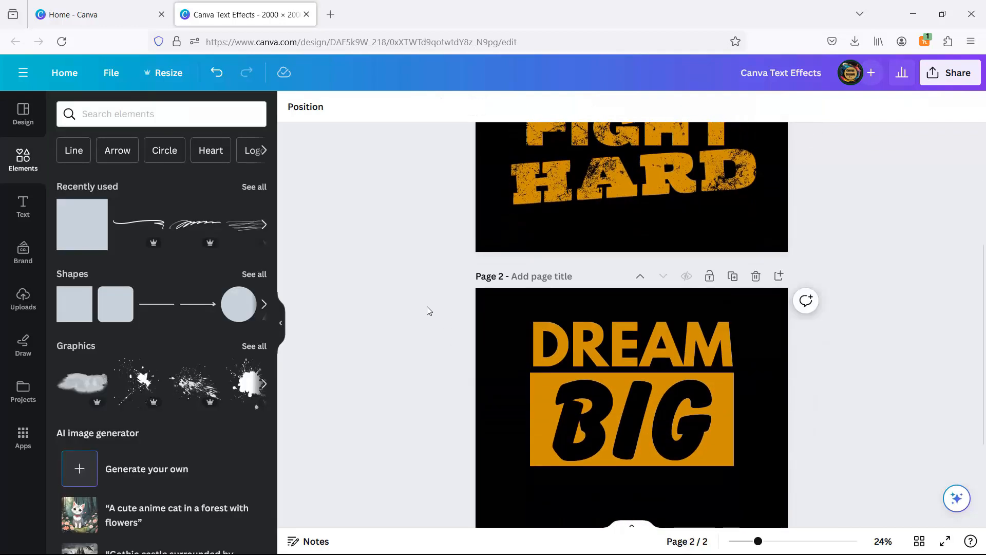
pyautogui.click(24, 205)
pyautogui.click(115, 267)
pyautogui.write('FIGHT')
pyautogui.click(325, 106)
pyautogui.write('BALLOON')
pyautogui.click(254, 145)
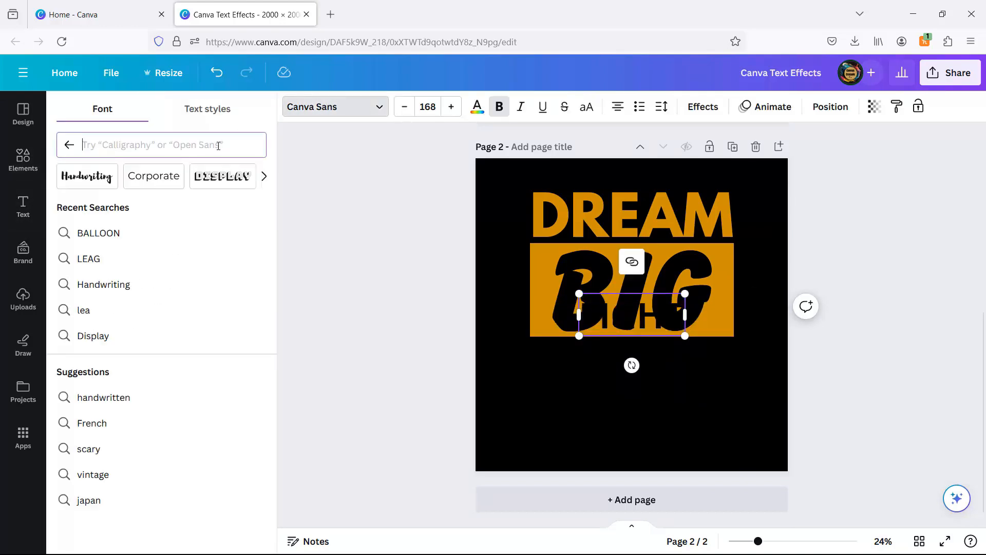
pyautogui.write('BERN')
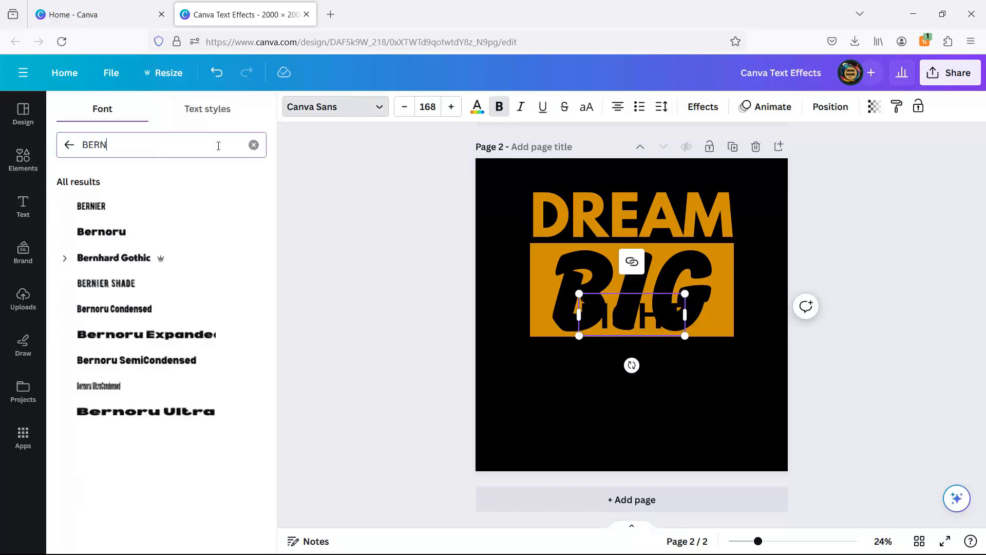
pyautogui.click(147, 334)
# - Colour FIGHT gold (#d19100) and enlarge it to about size 232 to match the rectangle's width
pyautogui.click(481, 109)
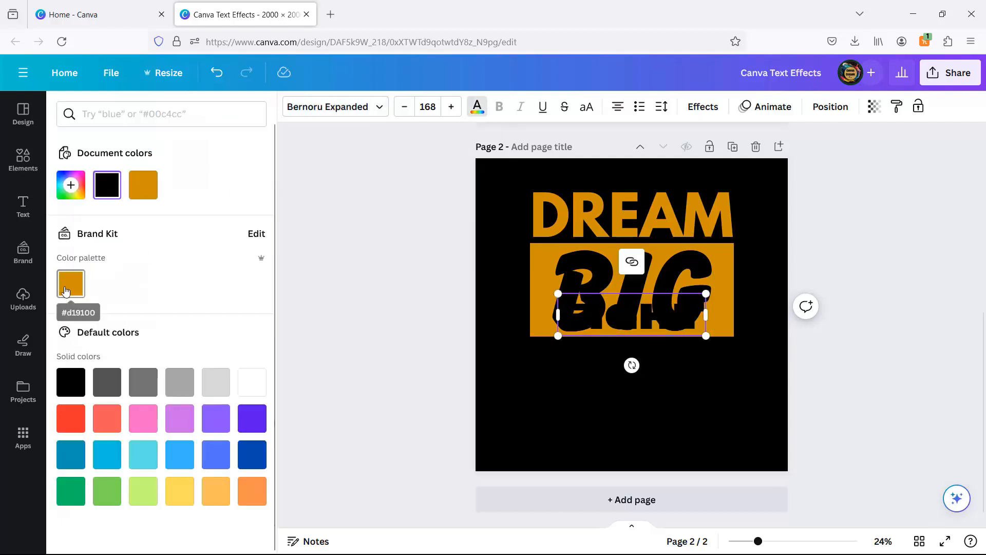
pyautogui.click(66, 289)
pyautogui.moveTo(719, 346); pyautogui.dragTo(748, 355)
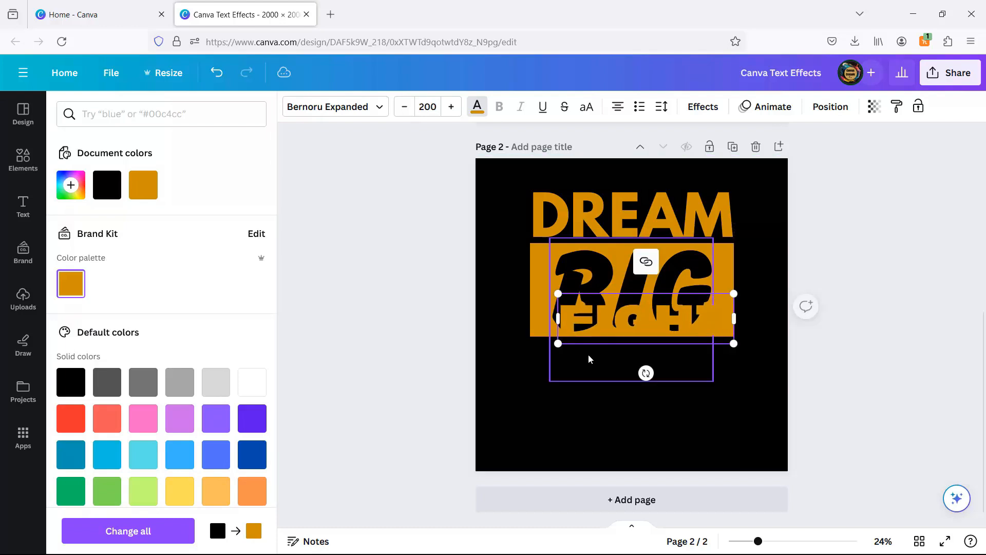
pyautogui.moveTo(549, 349); pyautogui.dragTo(521, 357)
# - Position the FIGHT text just below the gold rectangle, aligned with its sides
pyautogui.click(613, 369)
pyautogui.click(746, 408)
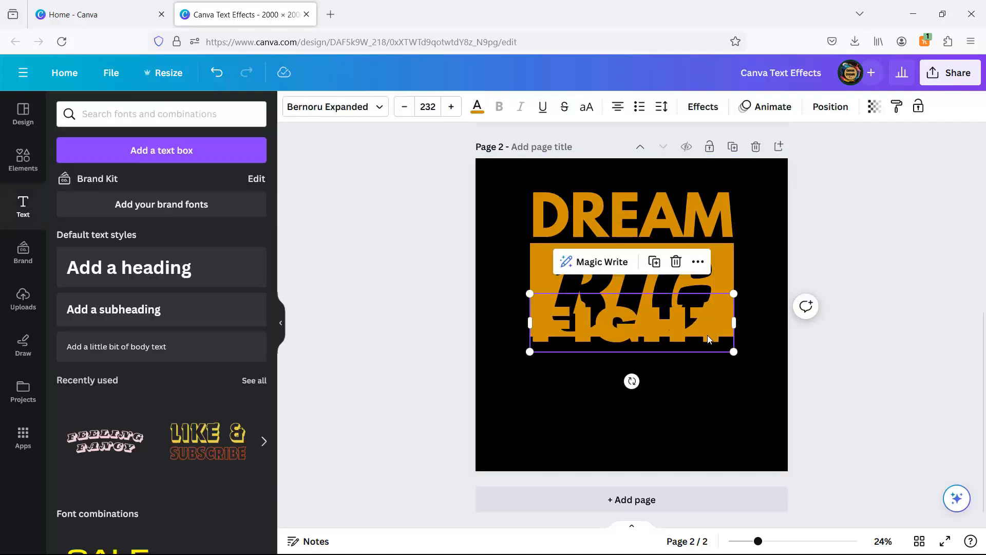
pyautogui.click(708, 370)
pyautogui.moveTo(708, 371); pyautogui.dragTo(708, 367)
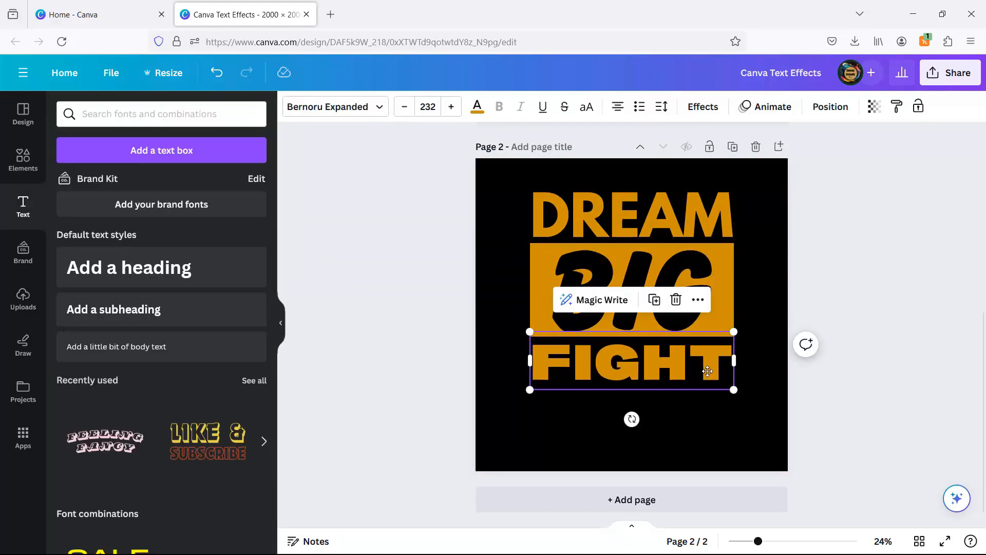
pyautogui.click(858, 280)
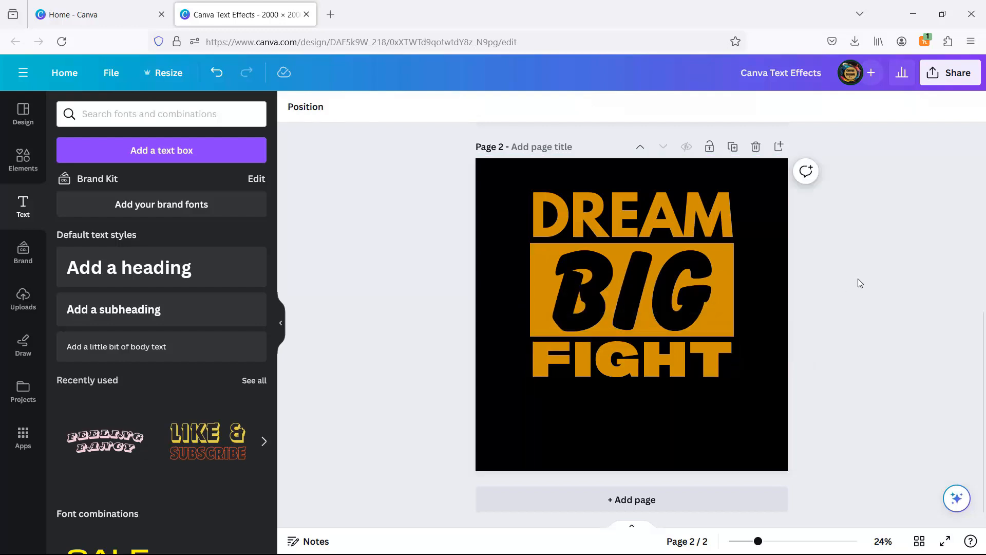
# - Add a heading reading HARD and colour it with the brand palette's gold
pyautogui.click(136, 275)
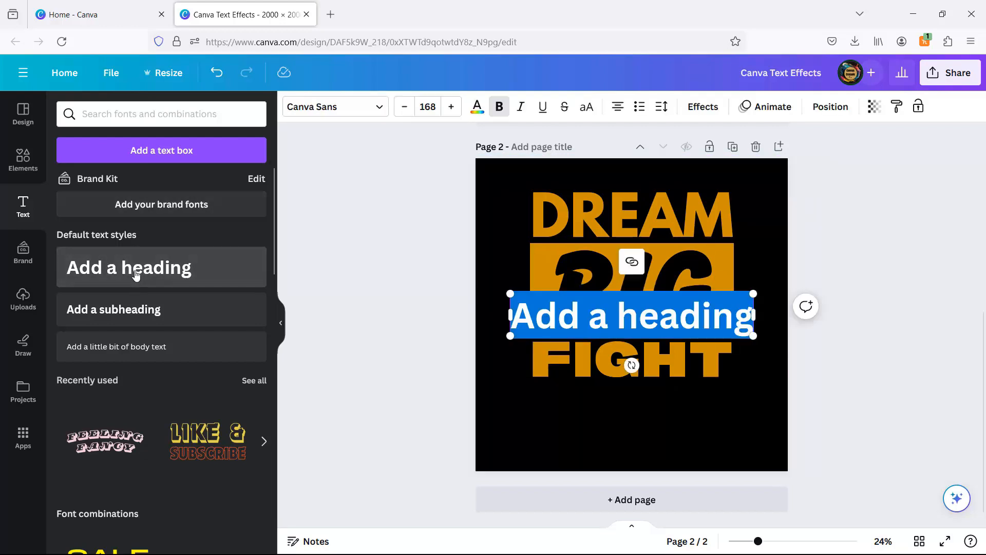
pyautogui.write('HARD')
pyautogui.hotkey('ctrl', 'a')
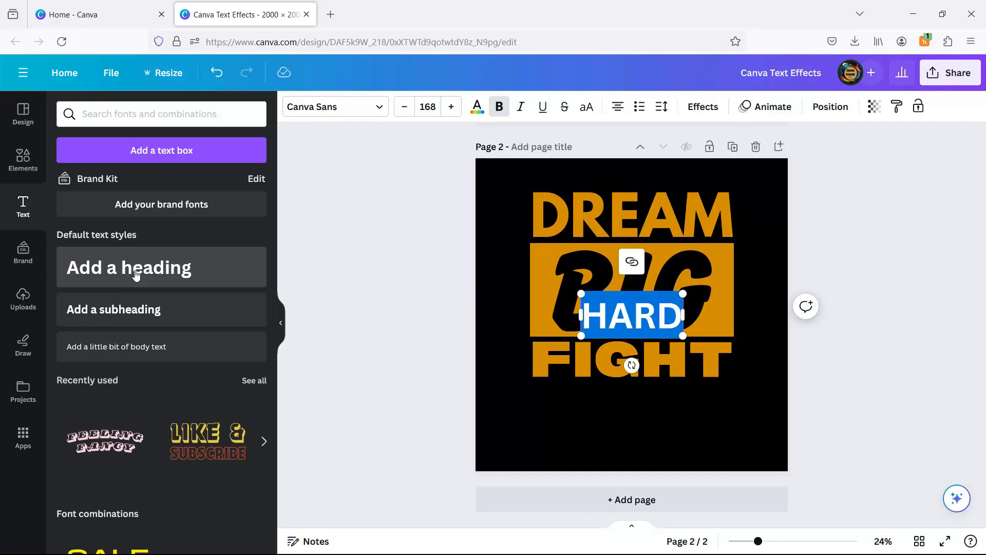
pyautogui.click(477, 106)
pyautogui.click(70, 284)
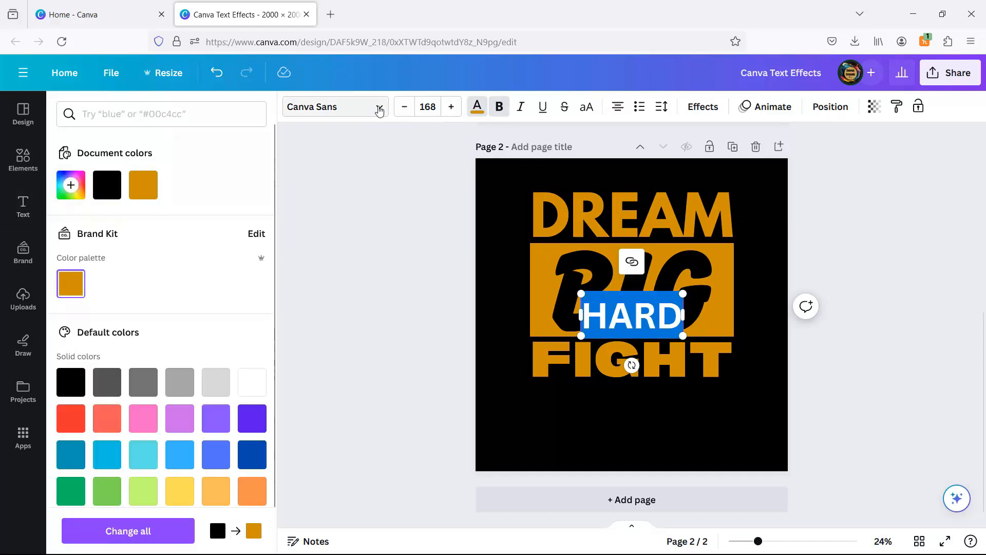
# - Set the HARD text in the Zico Display font
pyautogui.click(379, 107)
pyautogui.write('BERN')
pyautogui.write('ZICO')
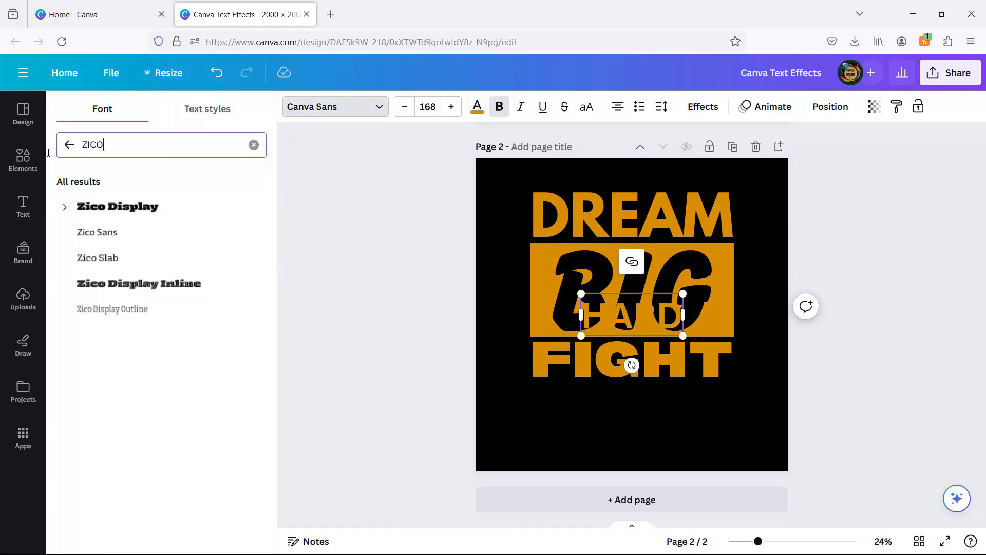
pyautogui.click(128, 208)
# - Enlarge HARD to about size 289 and place it centred below FIGHT
pyautogui.moveTo(564, 335); pyautogui.dragTo(529, 346)
pyautogui.moveTo(701, 346); pyautogui.dragTo(761, 381)
pyautogui.moveTo(744, 344); pyautogui.dragTo(732, 425)
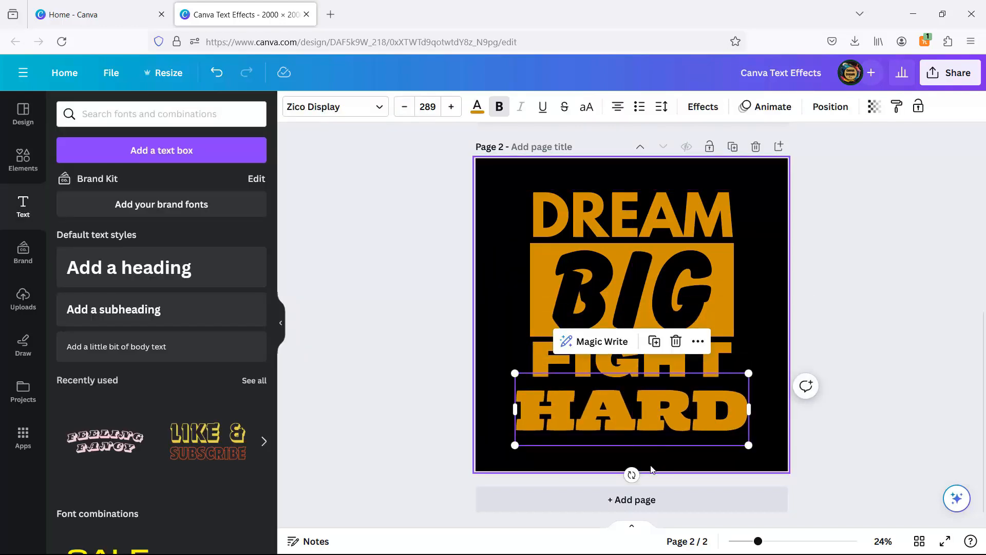
# - Tilt the HARD text slightly clockwise and reduce it to about size 253
pyautogui.moveTo(632, 473); pyautogui.dragTo(627, 477)
pyautogui.click(706, 435)
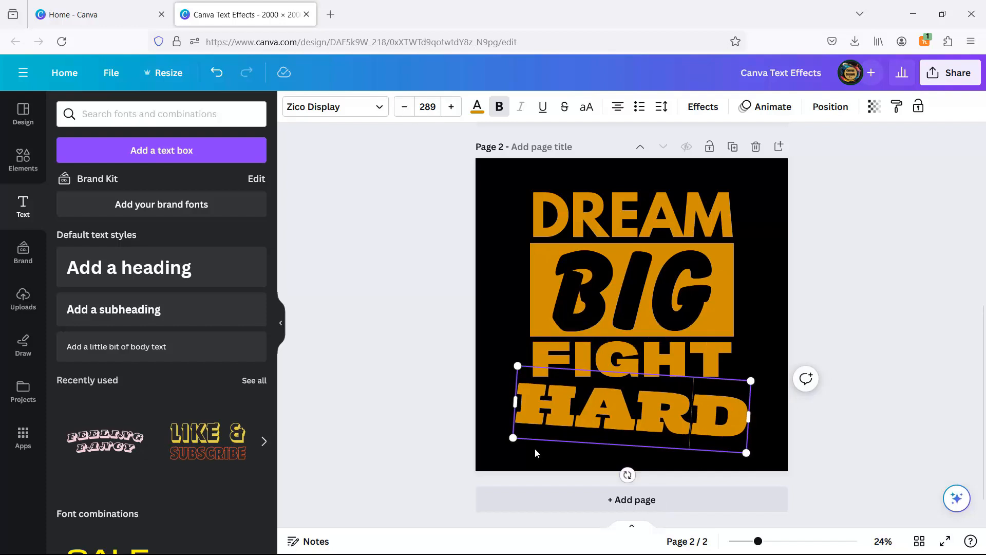
pyautogui.moveTo(518, 437); pyautogui.dragTo(524, 434)
pyautogui.moveTo(750, 380); pyautogui.dragTo(735, 389)
# - Tilt HARD counterclockwise so it rises to the right like the page 1 design, and enlarge it slightly
pyautogui.scroll(5, 898, 322)
pyautogui.scroll(-5, 893, 325)
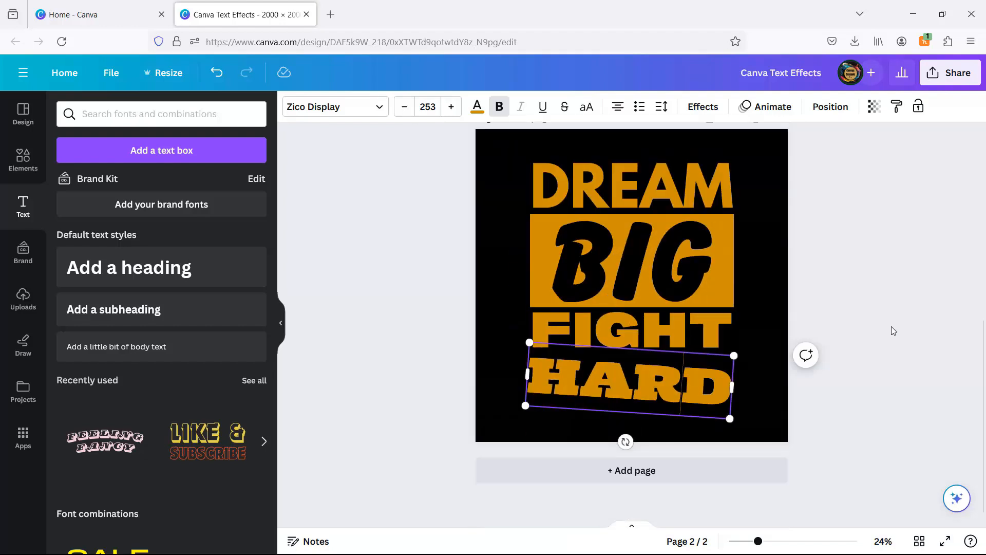
pyautogui.scroll(5, 894, 304)
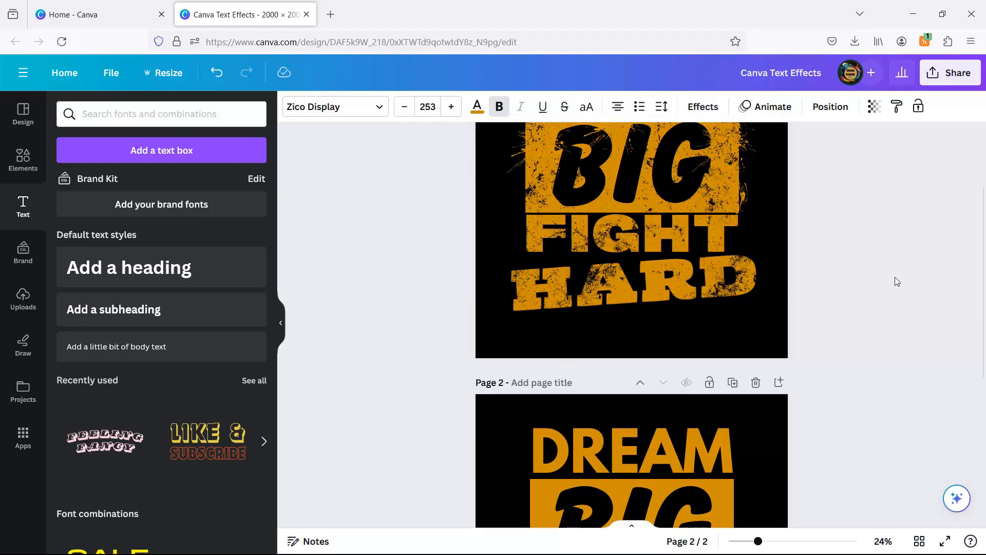
pyautogui.scroll(3, 893, 280)
pyautogui.scroll(-3, 885, 282)
pyautogui.scroll(3, 885, 282)
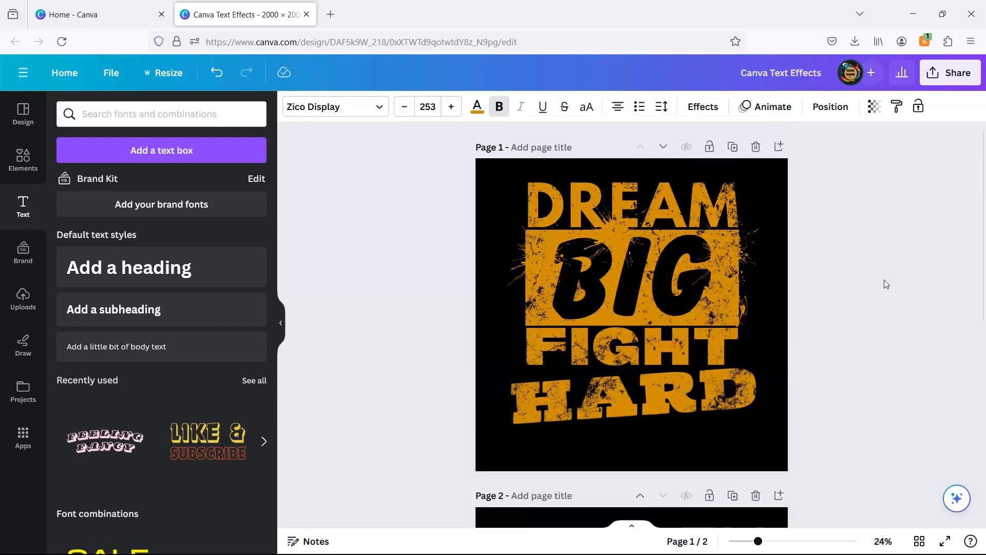
pyautogui.scroll(-5, 883, 279)
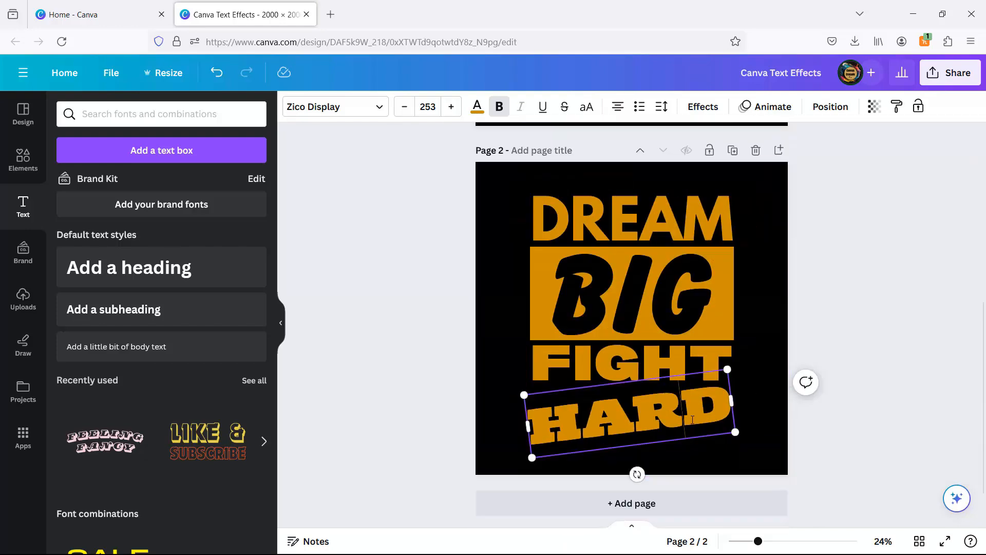
pyautogui.click(748, 449)
pyautogui.click(701, 428)
pyautogui.moveTo(635, 474); pyautogui.dragTo(634, 475)
pyautogui.moveTo(735, 435); pyautogui.dragTo(740, 437)
# - Group all the lettering with the rectangle and align the group to the vertical middle of page 2
pyautogui.moveTo(854, 423); pyautogui.dragTo(515, 205)
pyautogui.click(638, 161)
pyautogui.click(879, 108)
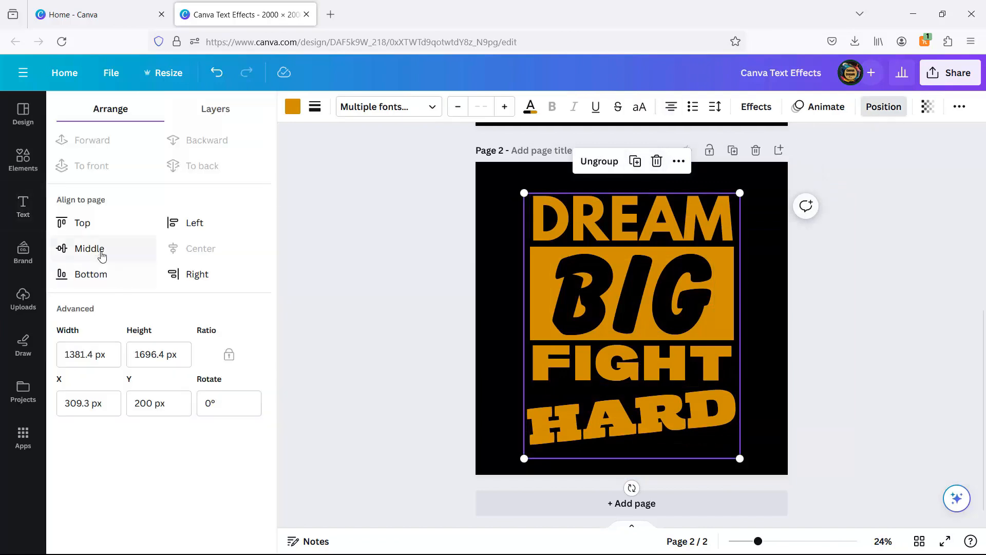
pyautogui.click(99, 249)
pyautogui.click(372, 266)
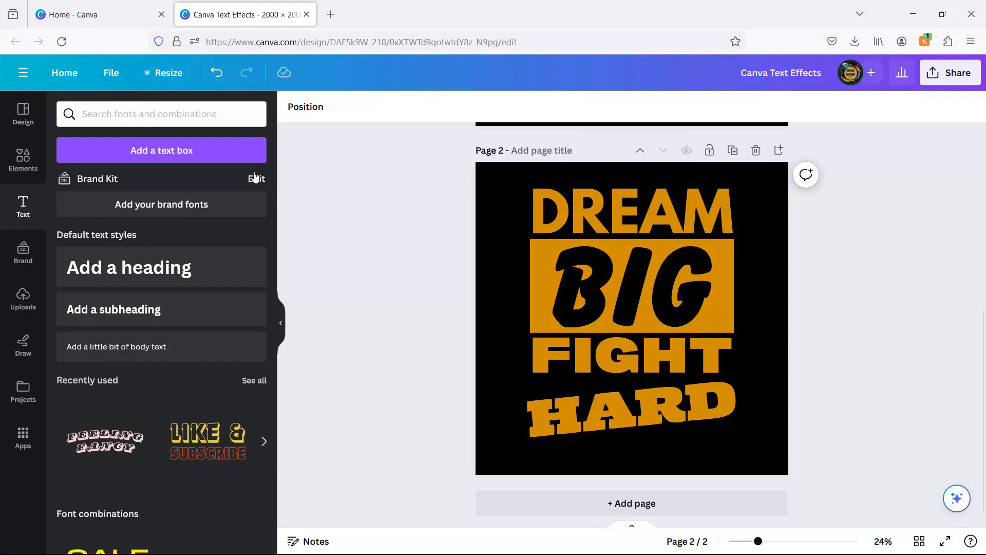
# - Search the elements for "paint splash" graphics and add the yellow paint splatter to page 2
pyautogui.click(22, 159)
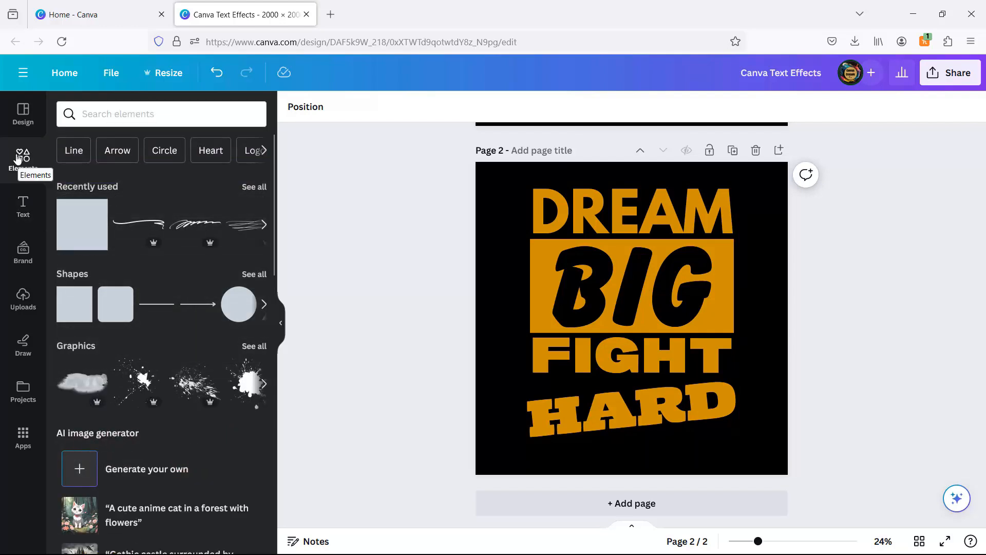
pyautogui.click(111, 110)
pyautogui.write('PAI')
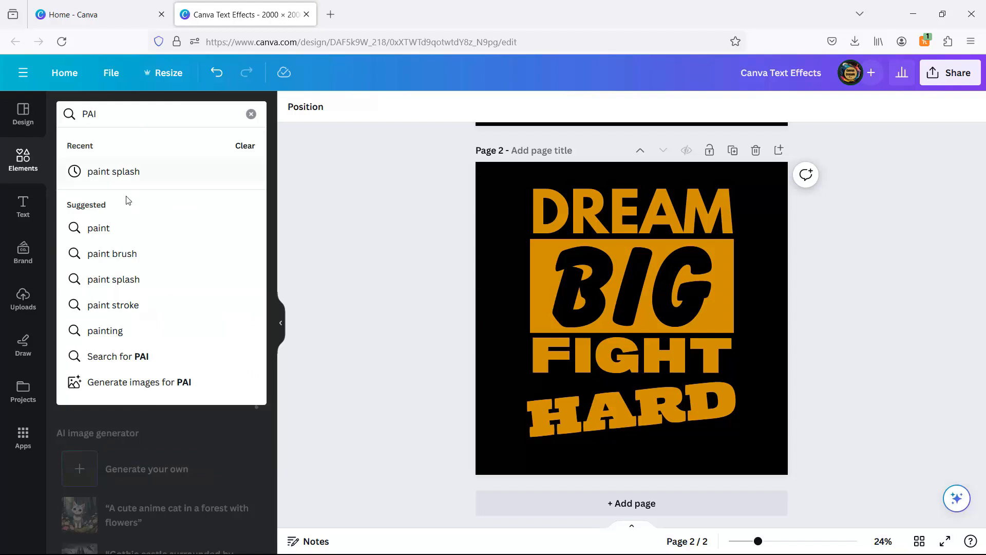
pyautogui.click(109, 175)
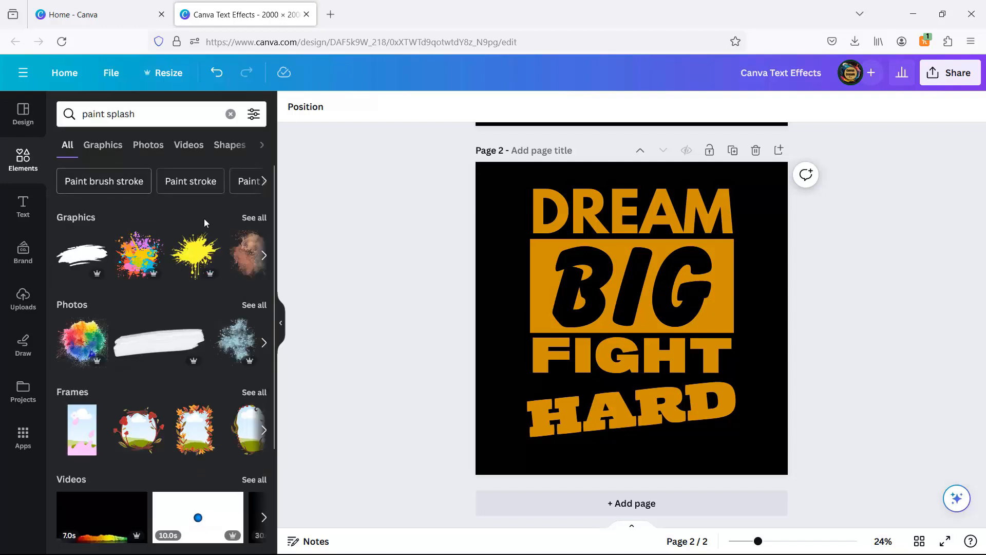
pyautogui.click(254, 219)
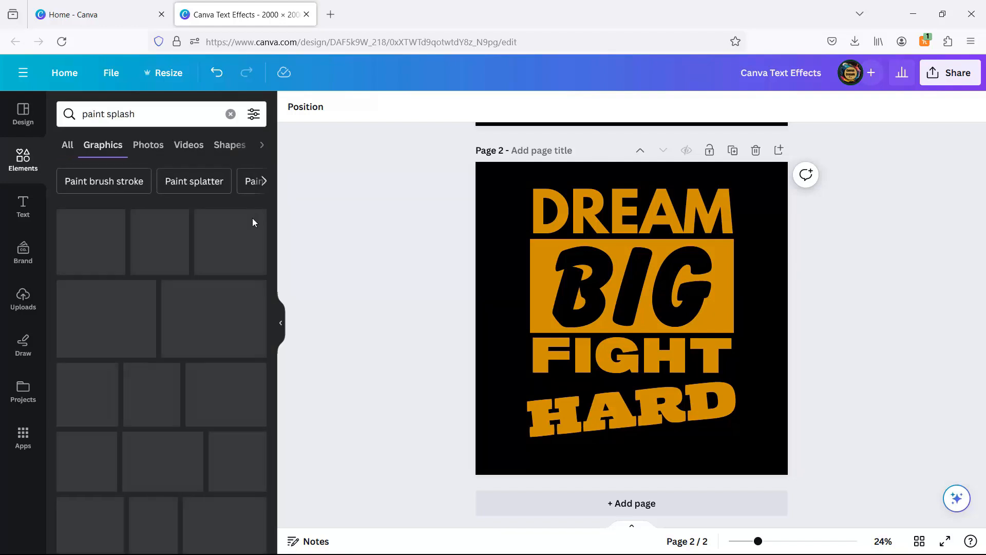
pyautogui.click(229, 236)
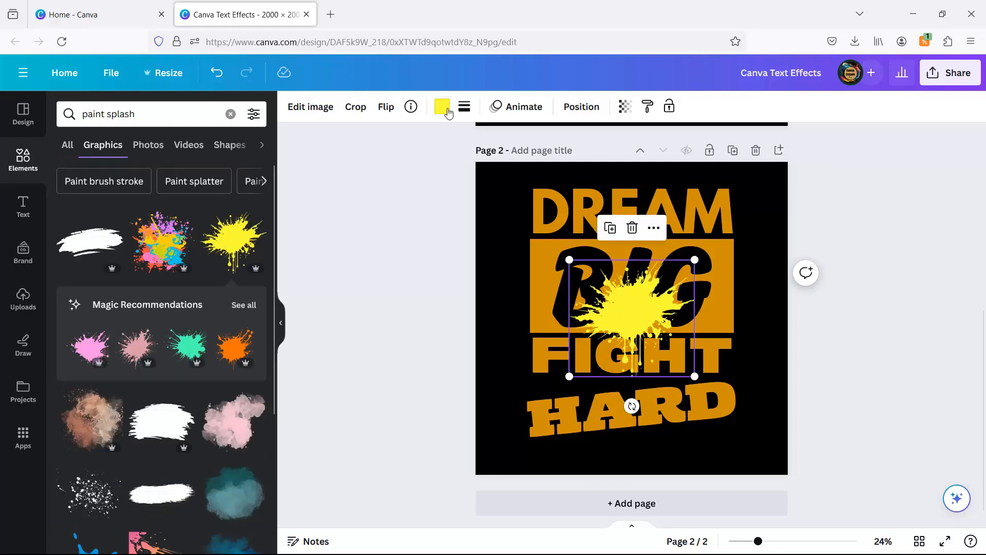
# - Recolour the splatter in the brand gold and shrink it onto the rectangle's upper edge, centred between DREAM and BIG
pyautogui.click(441, 106)
pyautogui.click(76, 288)
pyautogui.moveTo(694, 376); pyautogui.dragTo(659, 354)
pyautogui.moveTo(615, 292); pyautogui.dragTo(625, 243)
pyautogui.moveTo(670, 210); pyautogui.dragTo(656, 222)
pyautogui.moveTo(614, 254); pyautogui.dragTo(615, 246)
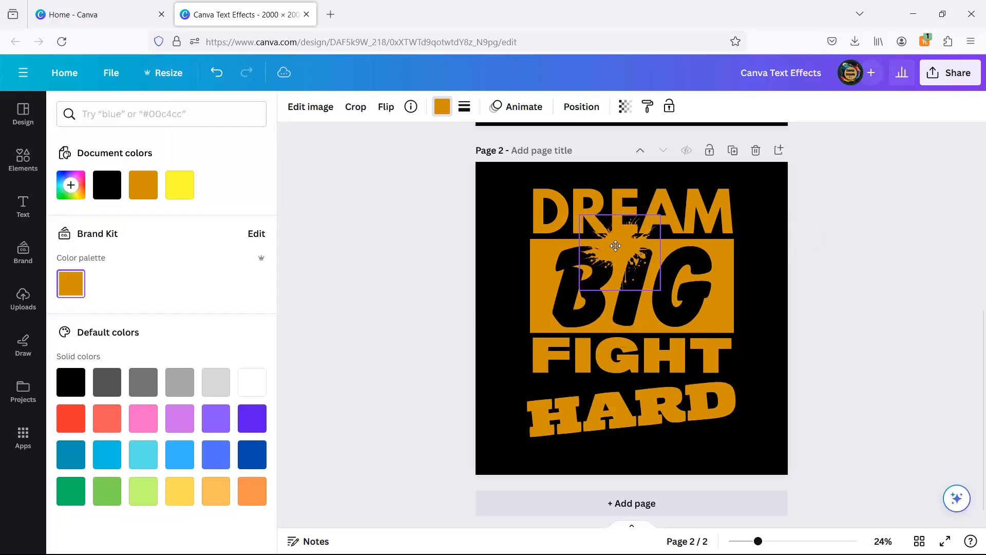
pyautogui.moveTo(580, 291); pyautogui.dragTo(617, 269)
pyautogui.scroll(5, 769, 258)
pyautogui.scroll(-5, 769, 257)
pyautogui.moveTo(659, 217); pyautogui.dragTo(653, 222)
# - Place a copy of the gold splatter on the rectangle's upper-left corner and enlarge it slightly
pyautogui.moveTo(623, 254); pyautogui.dragTo(546, 253)
pyautogui.click(599, 184)
pyautogui.moveTo(507, 220); pyautogui.dragTo(502, 215)
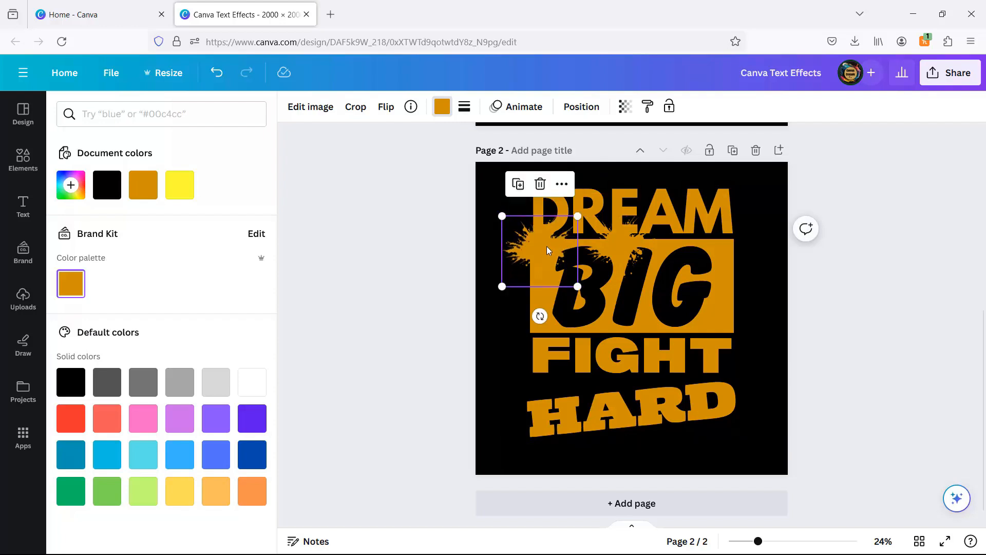
# - Duplicate the splatter onto the rectangle's upper-right corner, shrink it slightly and tilt it counterclockwise
pyautogui.hotkey('ctrl', 'd')
pyautogui.moveTo(487, 249); pyautogui.dragTo(685, 311)
pyautogui.scroll(3, 749, 287)
pyautogui.scroll(-1, 750, 288)
pyautogui.moveTo(657, 393); pyautogui.dragTo(733, 337)
pyautogui.moveTo(770, 309)
pyautogui.mouseDown()
pyautogui.moveTo(740, 340)
pyautogui.moveTo(760, 319)
pyautogui.mouseUp()
pyautogui.moveTo(743, 345); pyautogui.dragTo(739, 338)
pyautogui.moveTo(728, 404); pyautogui.dragTo(743, 402)
pyautogui.moveTo(719, 344); pyautogui.dragTo(722, 340)
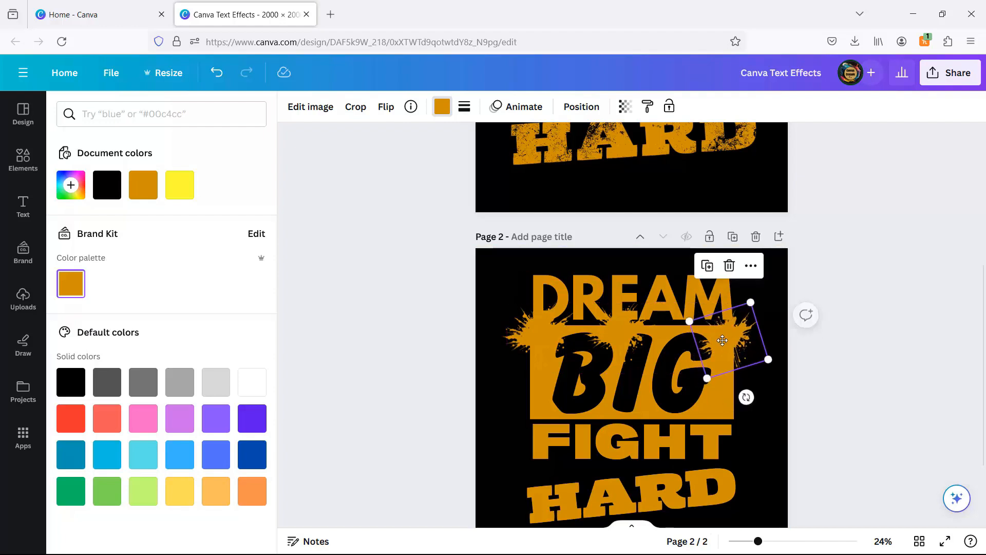
# - Search the graphics for "splash" and add the horizontal streaked paint splash to page 2
pyautogui.click(23, 160)
pyautogui.scroll(5, 243, 298)
pyautogui.doubleClick(93, 114)
pyautogui.press('BackSpace')
pyautogui.click(69, 114)
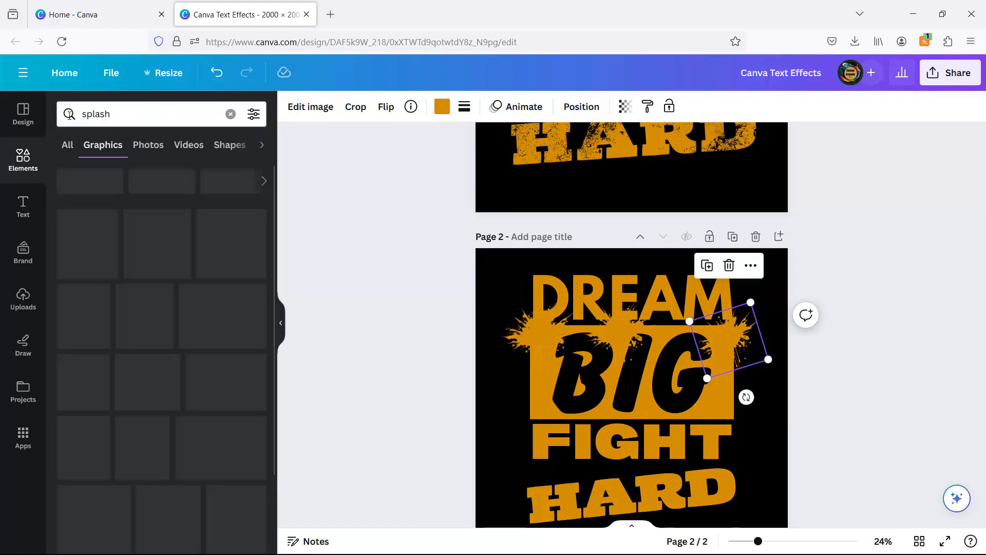
pyautogui.scroll(-10, 195, 232)
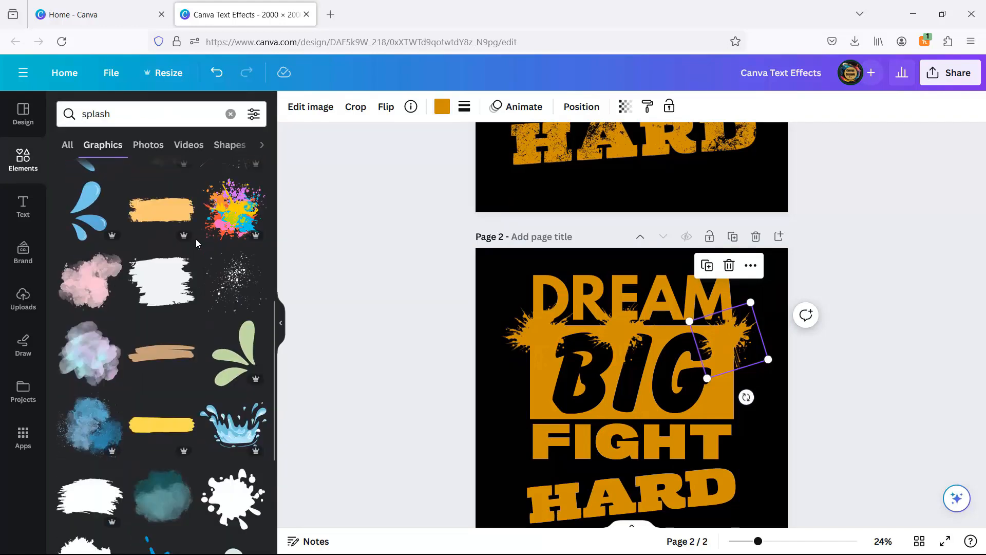
pyautogui.scroll(10, 174, 223)
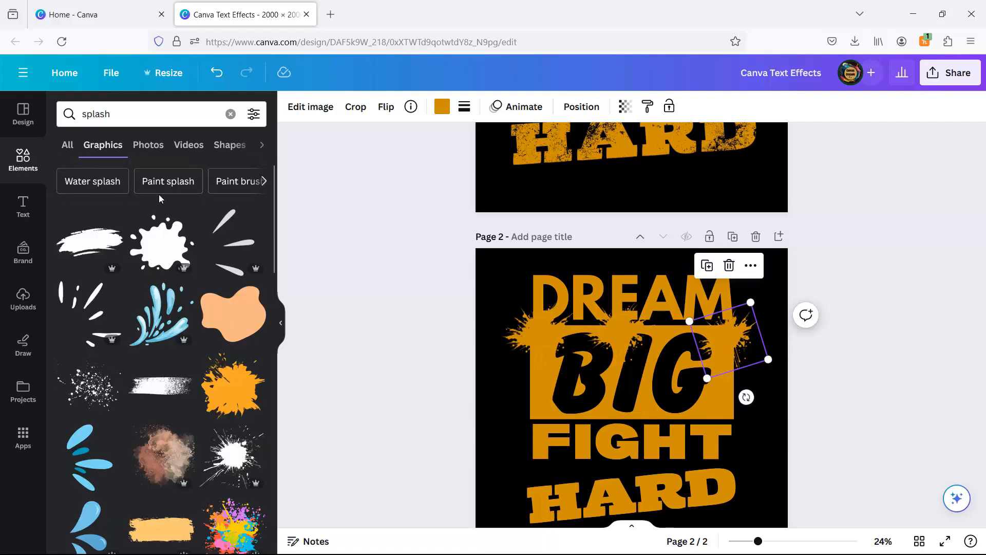
pyautogui.scroll(5, 387, 258)
pyautogui.scroll(-7, 381, 256)
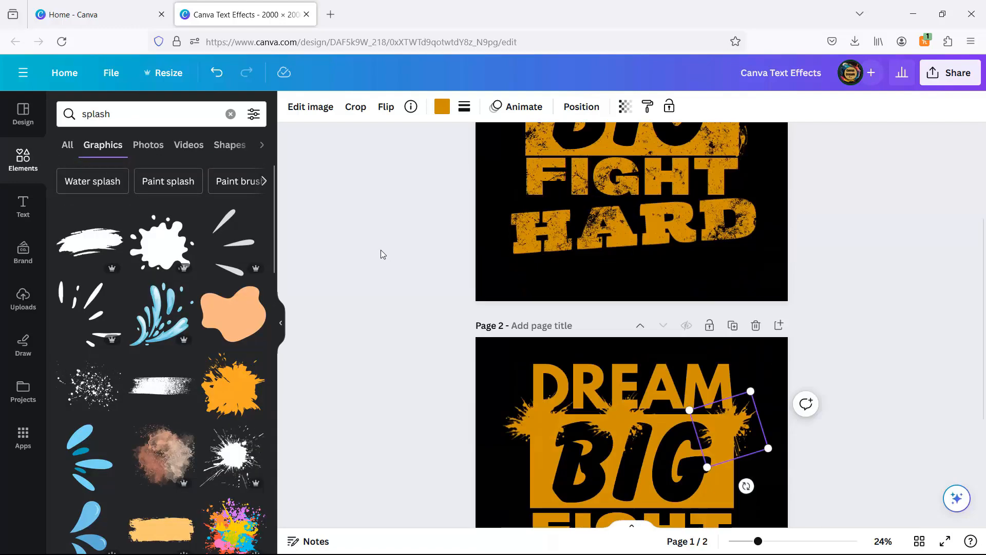
pyautogui.scroll(-15, 213, 243)
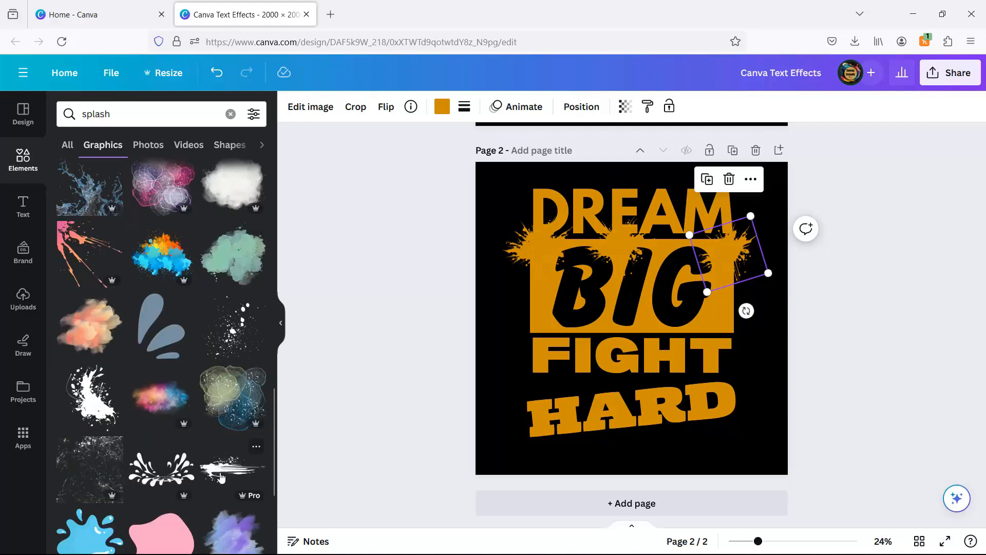
pyautogui.click(221, 472)
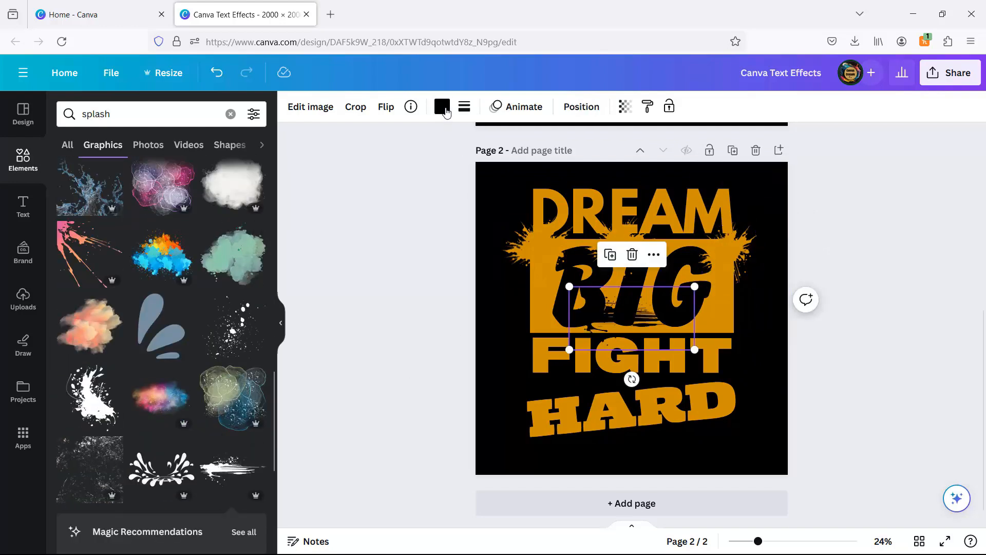
# - Recolour the streaked splash gold, shrink it to about 430 by 217, and stand it upright along the rectangle's right edge
pyautogui.click(443, 108)
pyautogui.click(70, 283)
pyautogui.moveTo(694, 349); pyautogui.dragTo(636, 321)
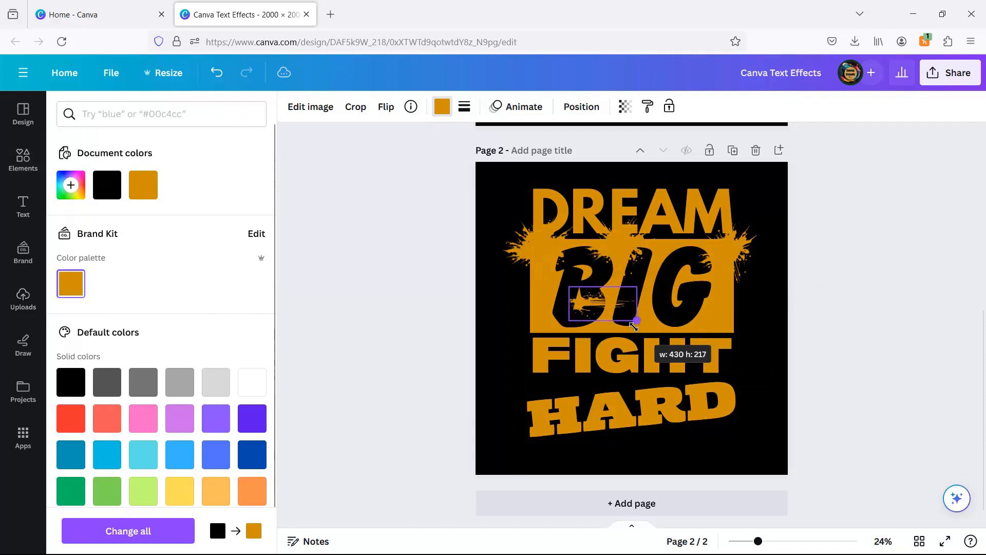
pyautogui.moveTo(590, 349)
pyautogui.mouseDown()
pyautogui.moveTo(780, 346)
pyautogui.moveTo(771, 327)
pyautogui.moveTo(735, 325)
pyautogui.mouseUp()
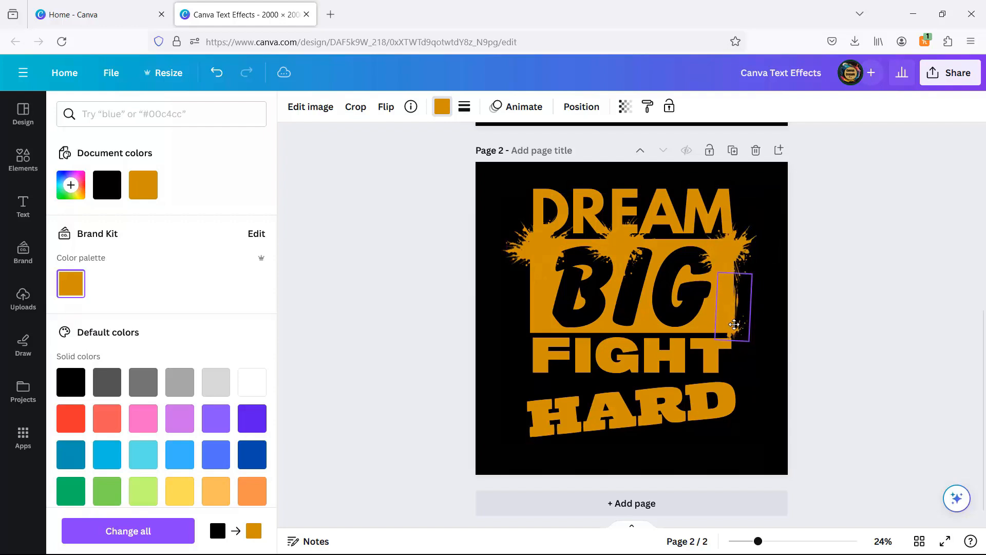
# - Flip the streaked splash horizontally and place a copy along the rectangle's left edge
pyautogui.click(386, 106)
pyautogui.click(434, 139)
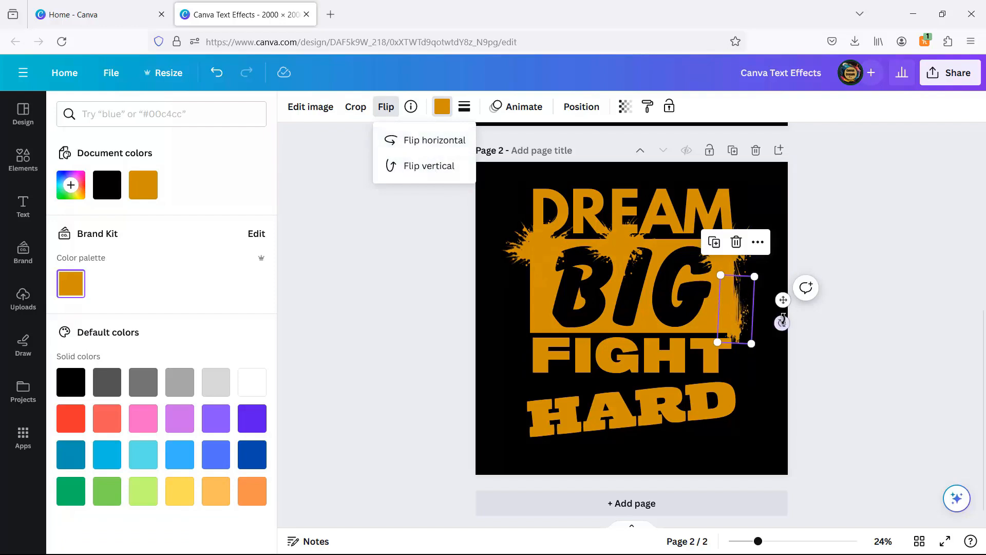
pyautogui.moveTo(782, 299)
pyautogui.mouseDown()
pyautogui.moveTo(580, 287)
pyautogui.moveTo(581, 314)
pyautogui.moveTo(533, 308)
pyautogui.mouseUp()
pyautogui.click(363, 276)
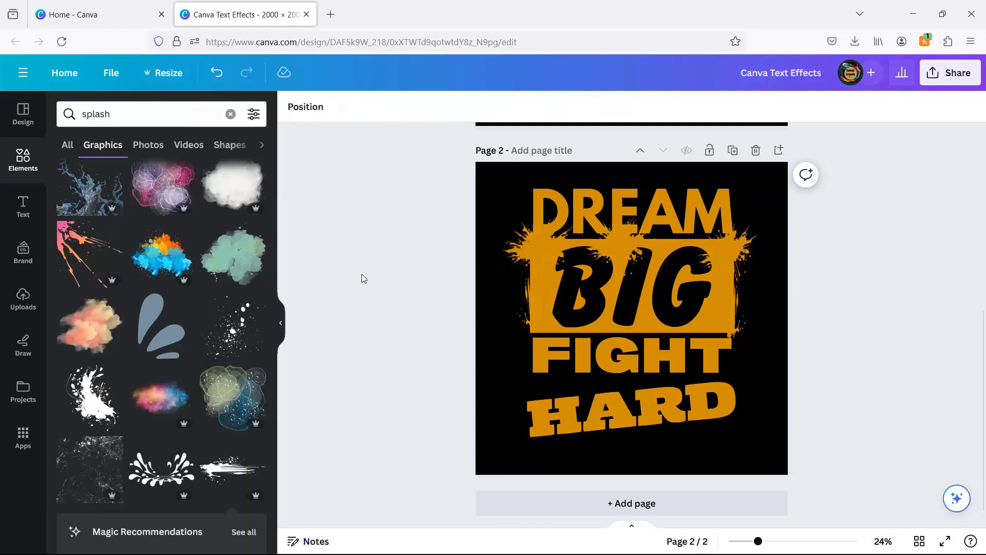
# - Add the speckled black graphic from a "dust texture" search and enlarge it to cover all the lettering
pyautogui.click(228, 115)
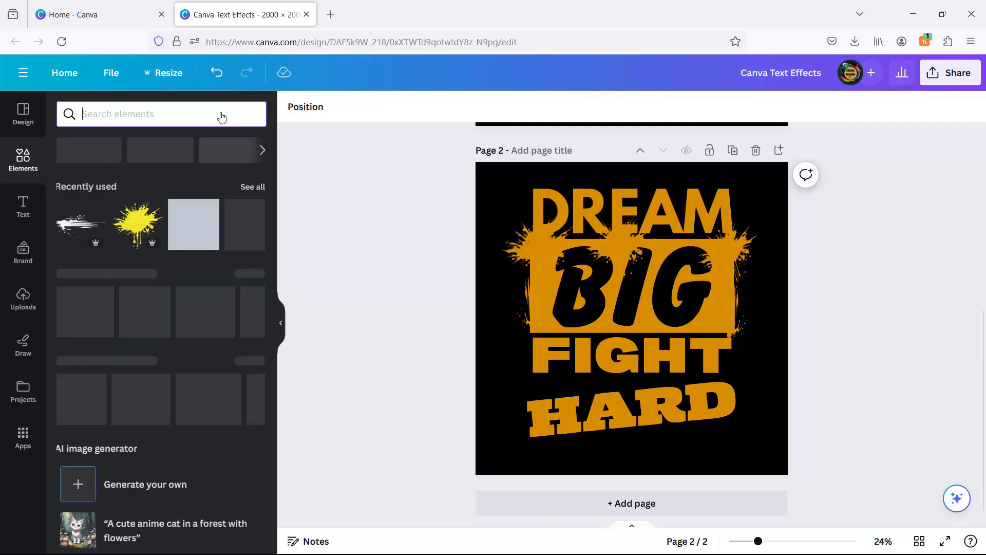
pyautogui.write('DUST')
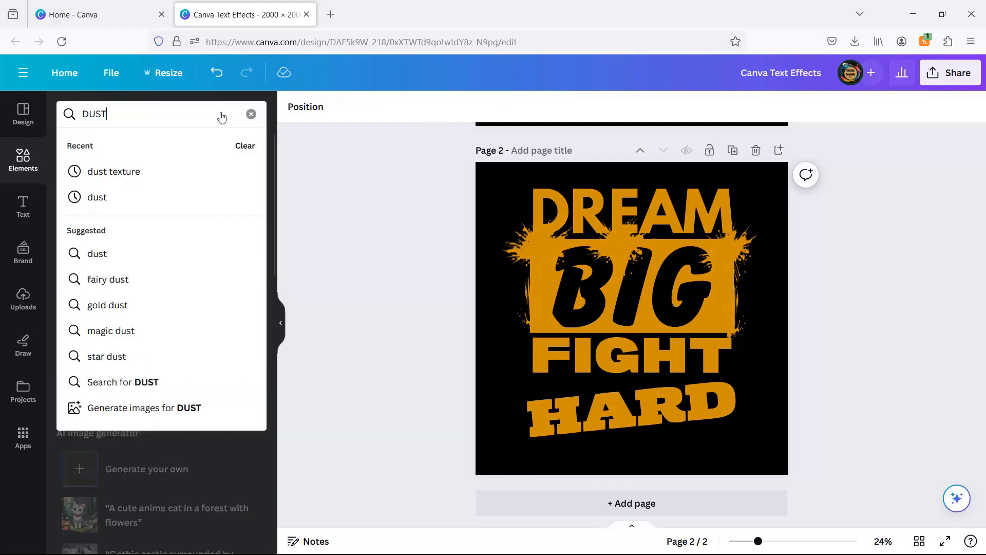
pyautogui.click(127, 170)
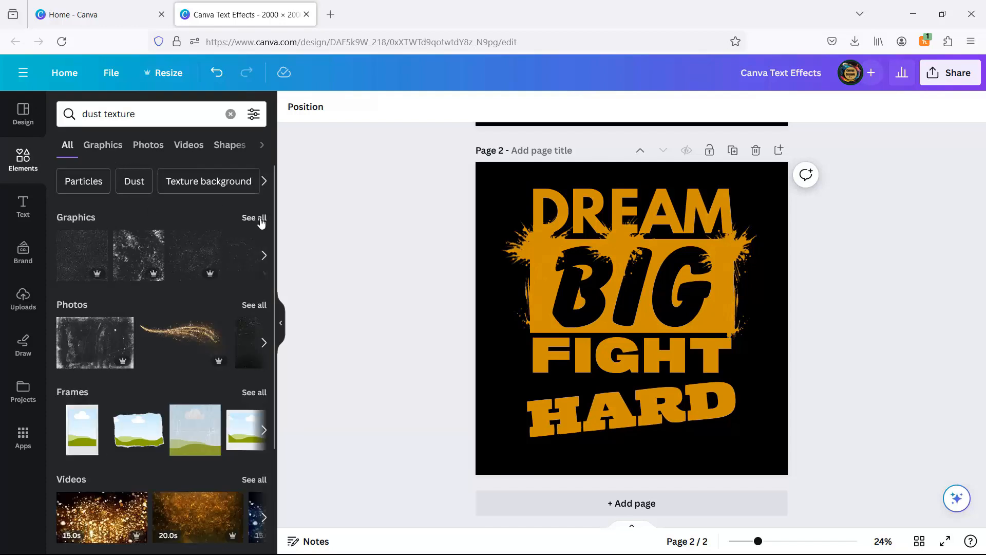
pyautogui.click(261, 221)
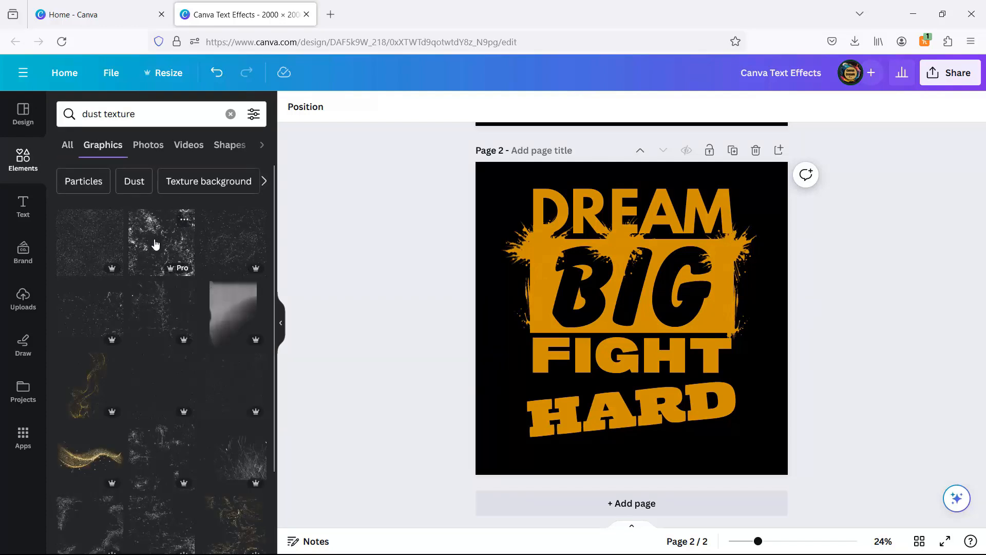
pyautogui.click(155, 243)
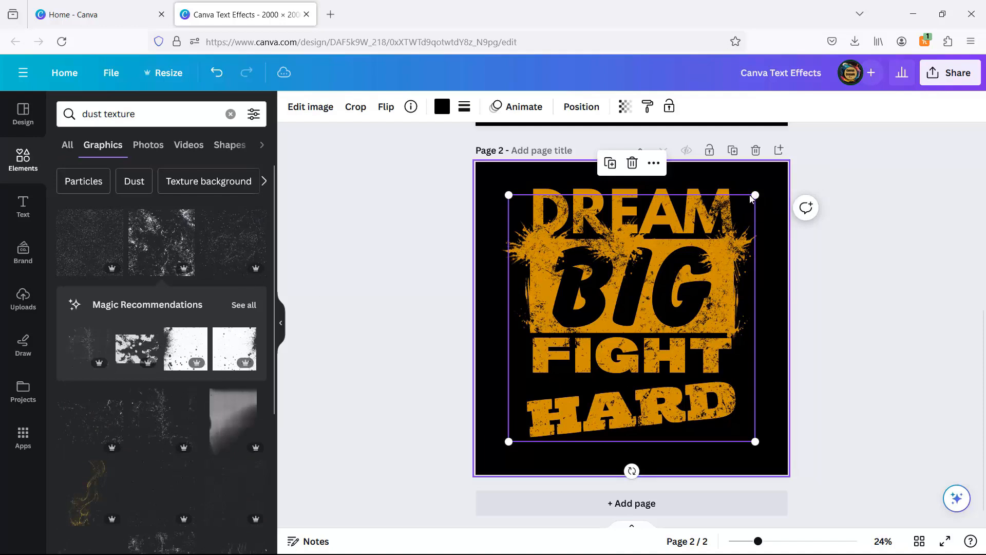
pyautogui.moveTo(755, 195); pyautogui.dragTo(764, 184)
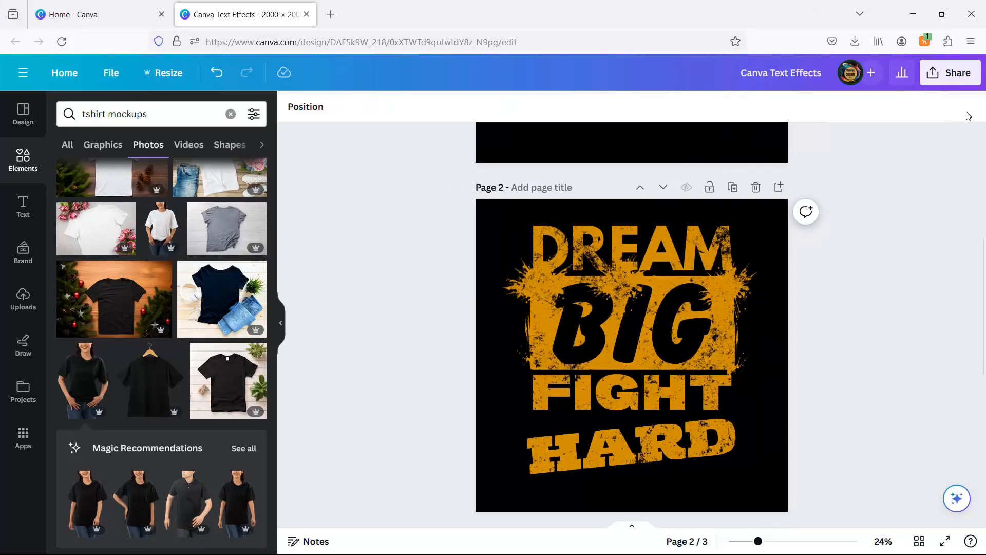
# - Download only page 2 as a PNG with a transparent background and add the downloaded file to the Canva uploads
pyautogui.click(956, 73)
pyautogui.click(822, 404)
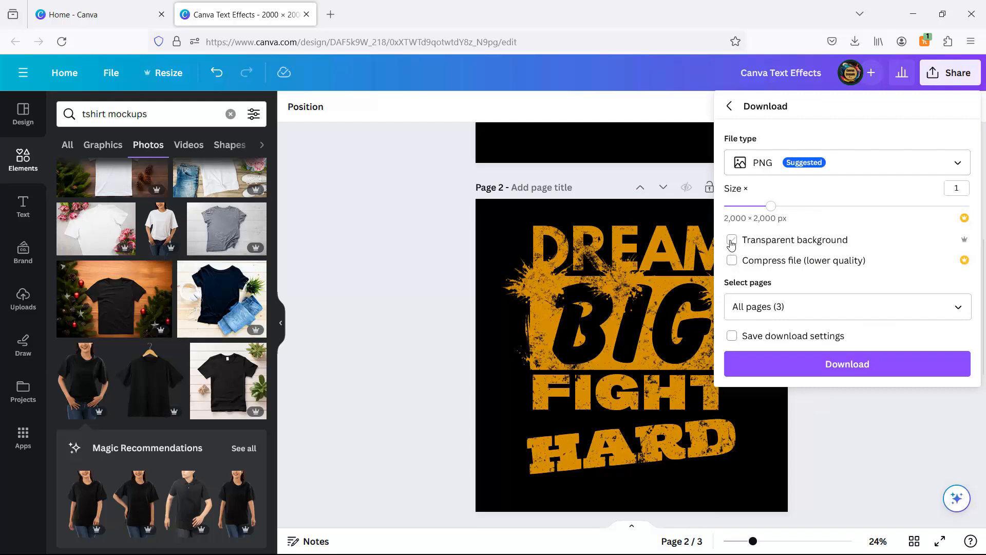
pyautogui.click(958, 308)
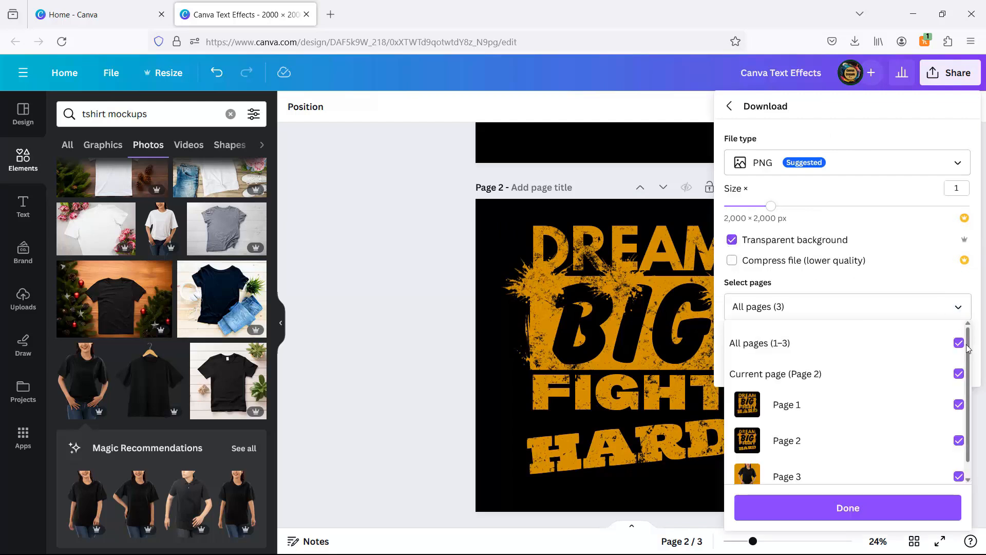
pyautogui.click(958, 342)
pyautogui.click(959, 373)
pyautogui.click(853, 508)
pyautogui.click(855, 365)
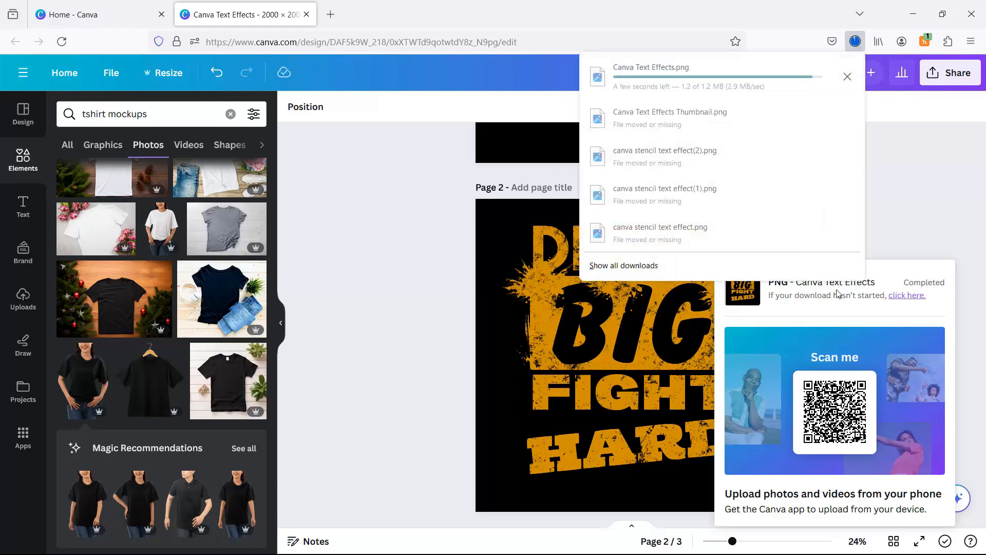
pyautogui.moveTo(680, 78); pyautogui.dragTo(179, 245)
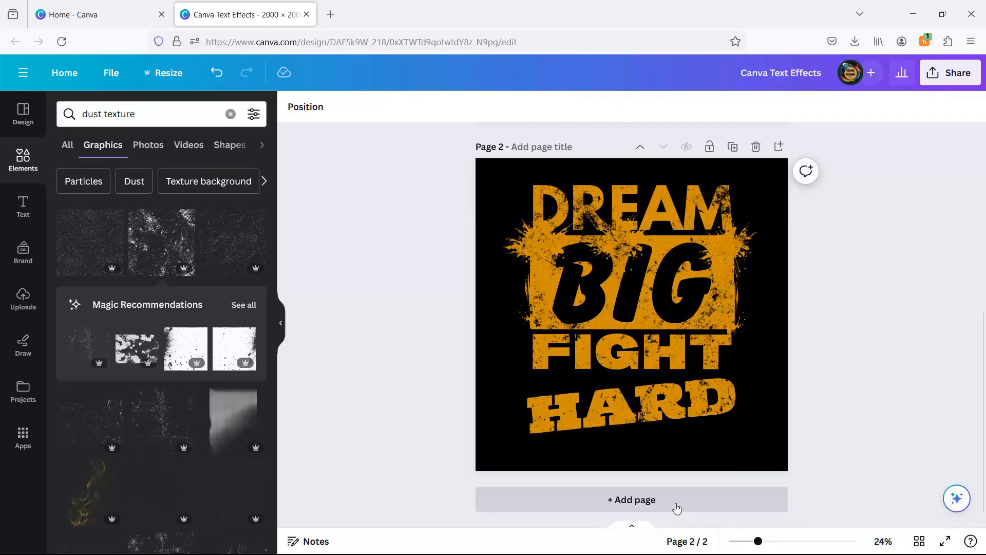
# - Add page 3 and insert the photo of the woman in a black T-shirt from a "tshirts mockups" photo search
pyautogui.click(677, 508)
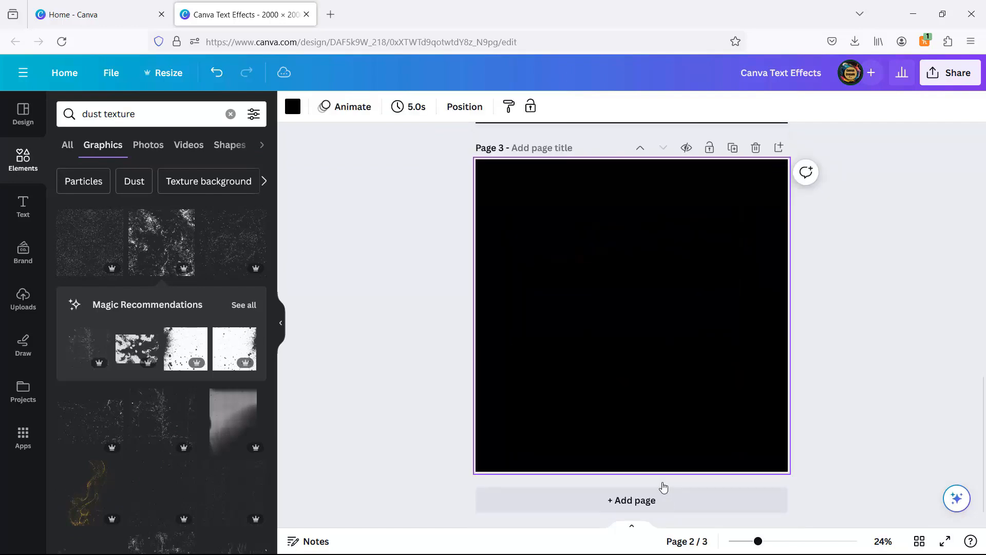
pyautogui.click(18, 160)
pyautogui.click(93, 113)
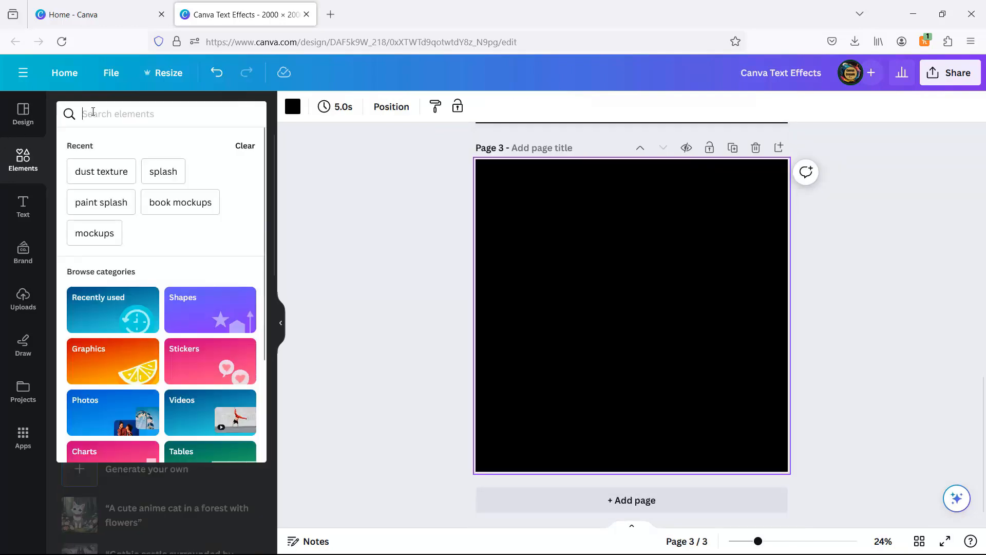
pyautogui.write('ISHI')
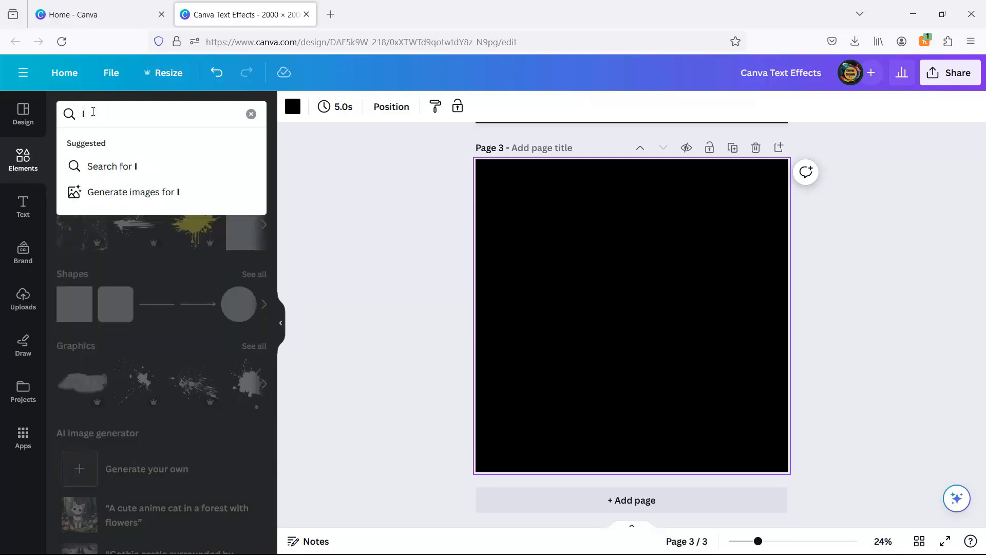
pyautogui.press('BackSpace')
pyautogui.write('Tshirt')
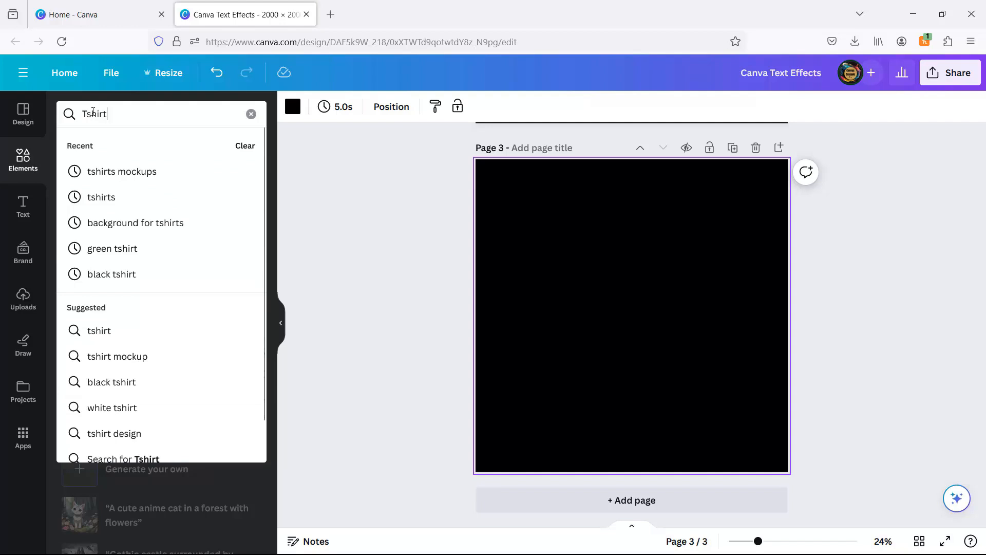
pyautogui.click(115, 169)
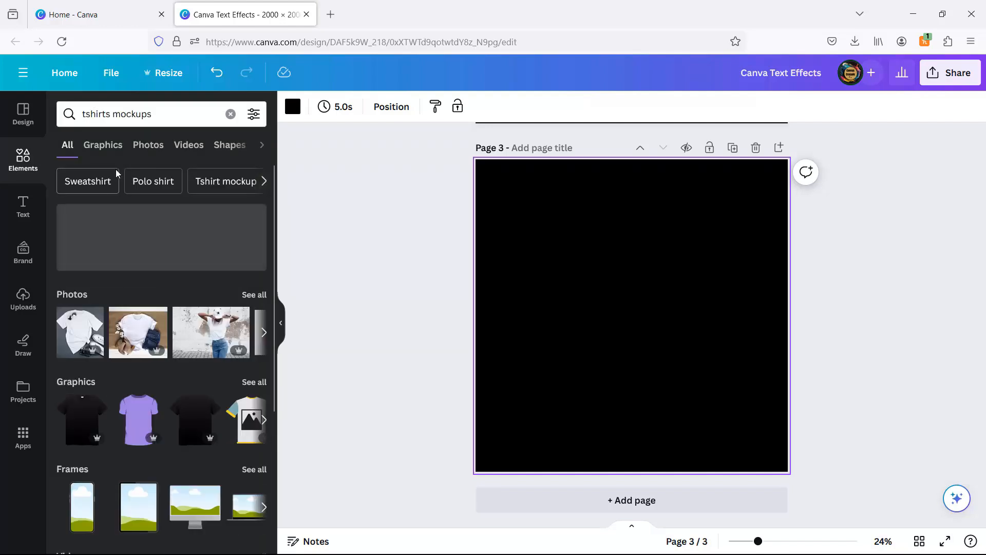
pyautogui.click(254, 294)
pyautogui.scroll(-10, 240, 297)
pyautogui.click(80, 385)
# - Set the page 3 background to the brand gold
pyautogui.click(508, 308)
pyautogui.click(293, 107)
pyautogui.click(75, 293)
# - Enlarge the T-shirt photo to fill the full height of page 3 and centre it
pyautogui.click(554, 431)
pyautogui.moveTo(544, 440); pyautogui.dragTo(523, 471)
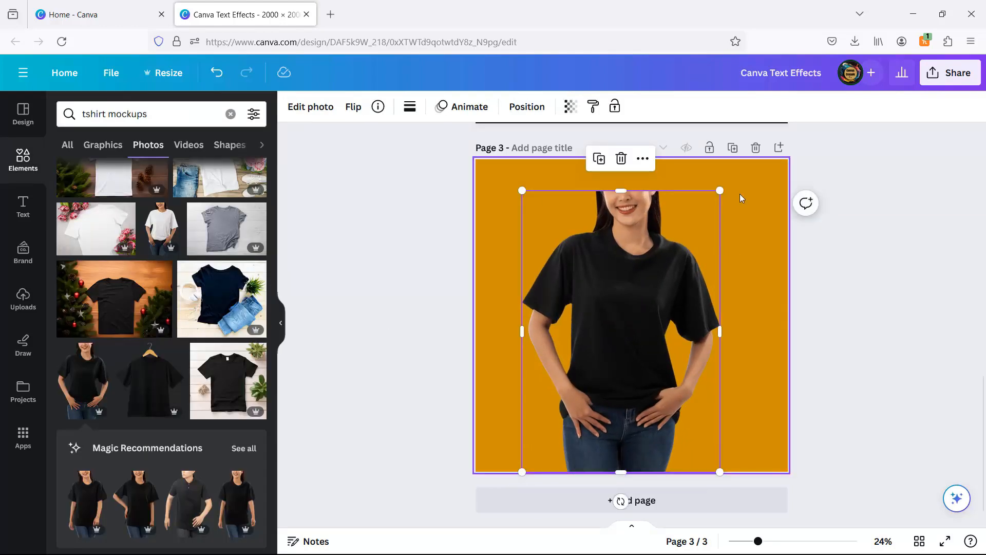
pyautogui.moveTo(720, 190); pyautogui.dragTo(742, 159)
pyautogui.moveTo(667, 312); pyautogui.dragTo(667, 314)
pyautogui.click(463, 300)
# - Place the uploaded transparent DREAM BIG FIGHT HARD image on page 3, shrink it and centre it on the T-shirt's chest
pyautogui.scroll(7, 890, 315)
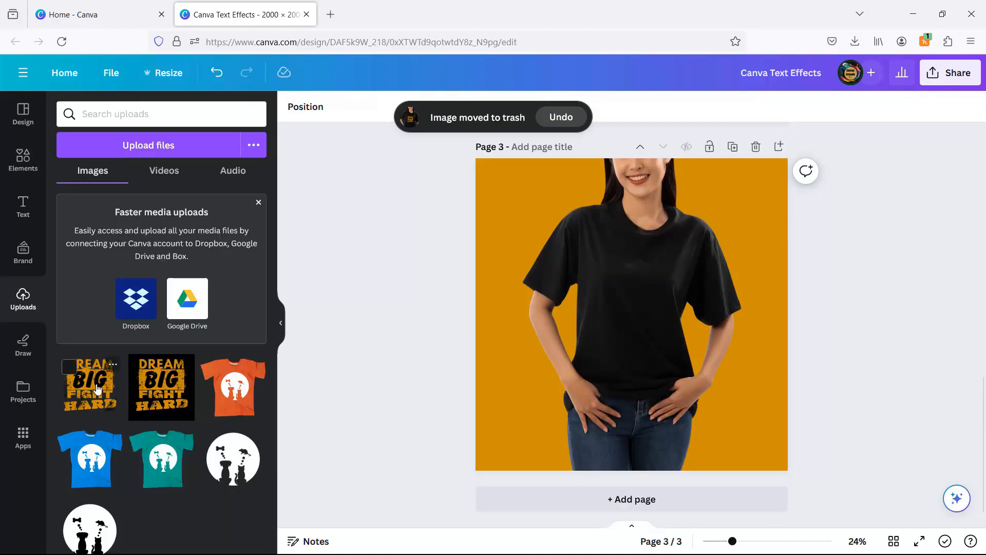
pyautogui.moveTo(96, 390); pyautogui.dragTo(491, 299)
pyautogui.moveTo(784, 162); pyautogui.dragTo(583, 364)
pyautogui.moveTo(535, 402); pyautogui.dragTo(639, 284)
pyautogui.moveTo(579, 352); pyautogui.dragTo(607, 336)
pyautogui.moveTo(641, 297); pyautogui.dragTo(634, 301)
pyautogui.moveTo(635, 366); pyautogui.dragTo(636, 372)
pyautogui.click(870, 284)
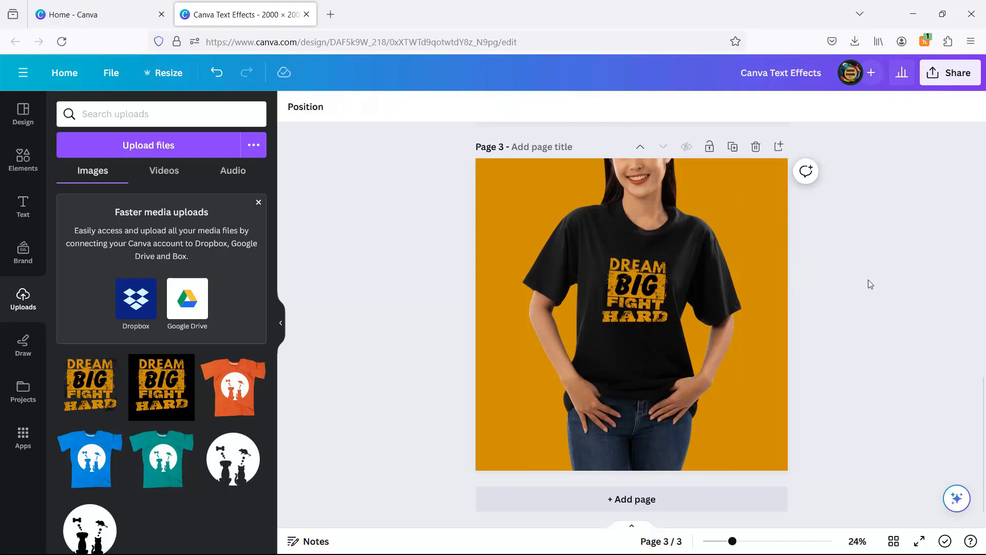